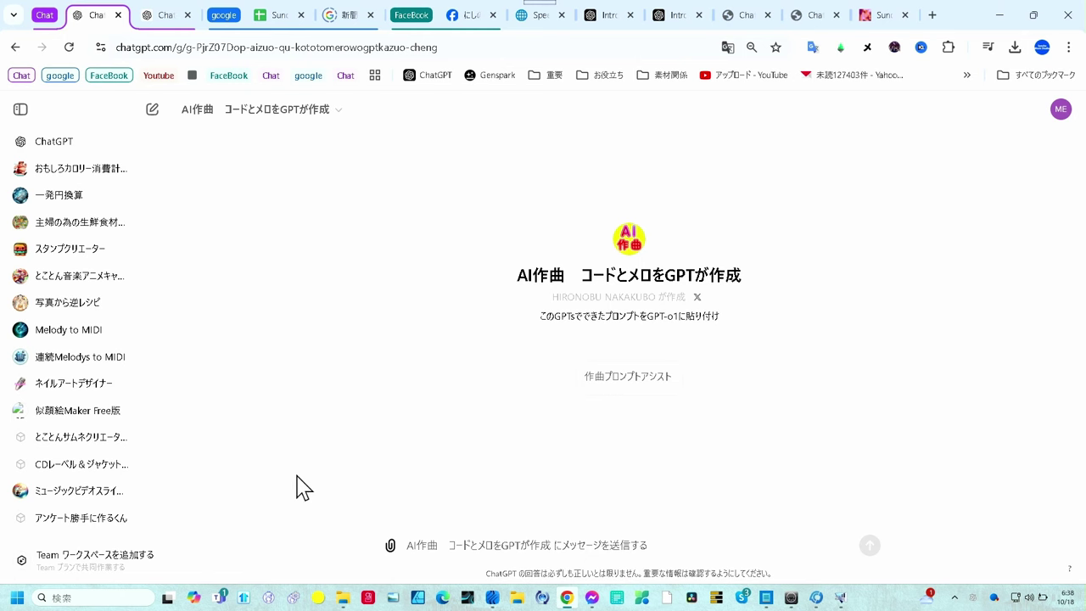
Start the 作曲プロンプトアシスト chat and answer 1 for key C and 1 for major scale.
{"action": "left_click", "coordinate": [659, 383]}
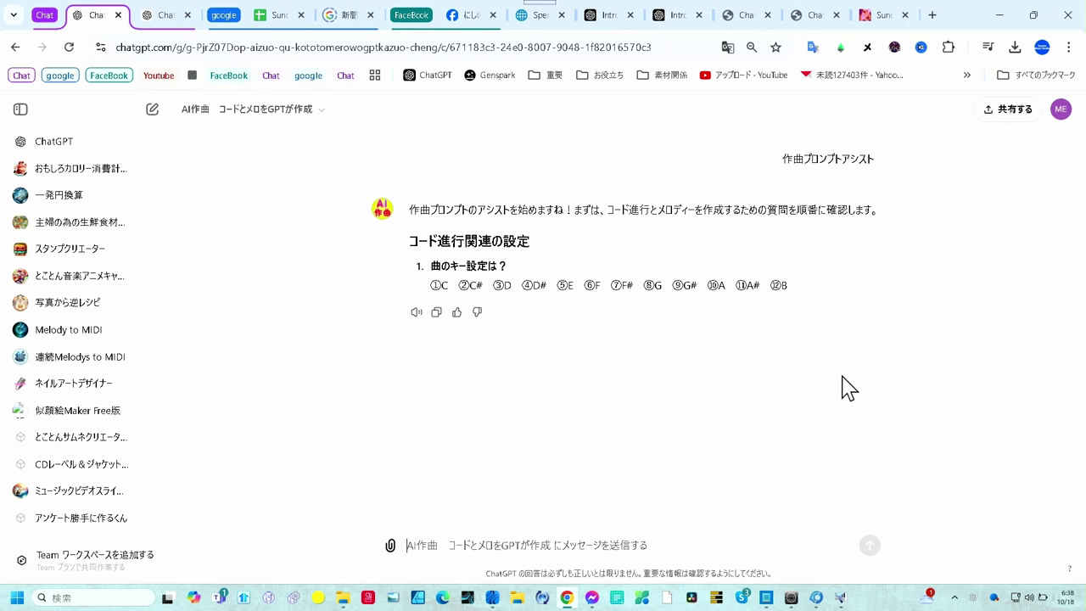
{"action": "type", "text": "1"}
{"action": "key", "text": "Return"}
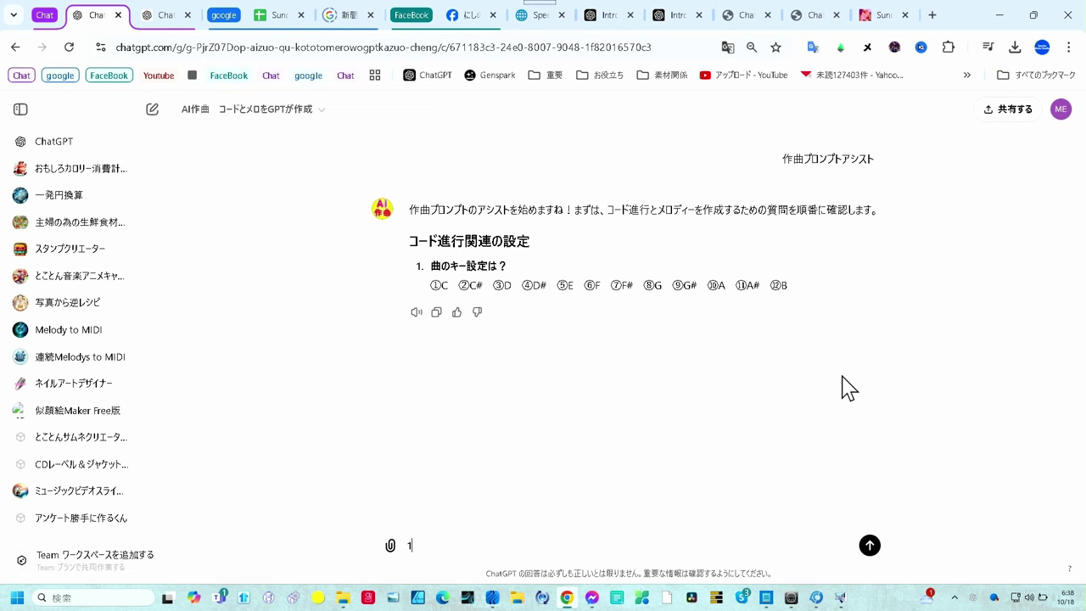
{"action": "key", "text": "Return"}
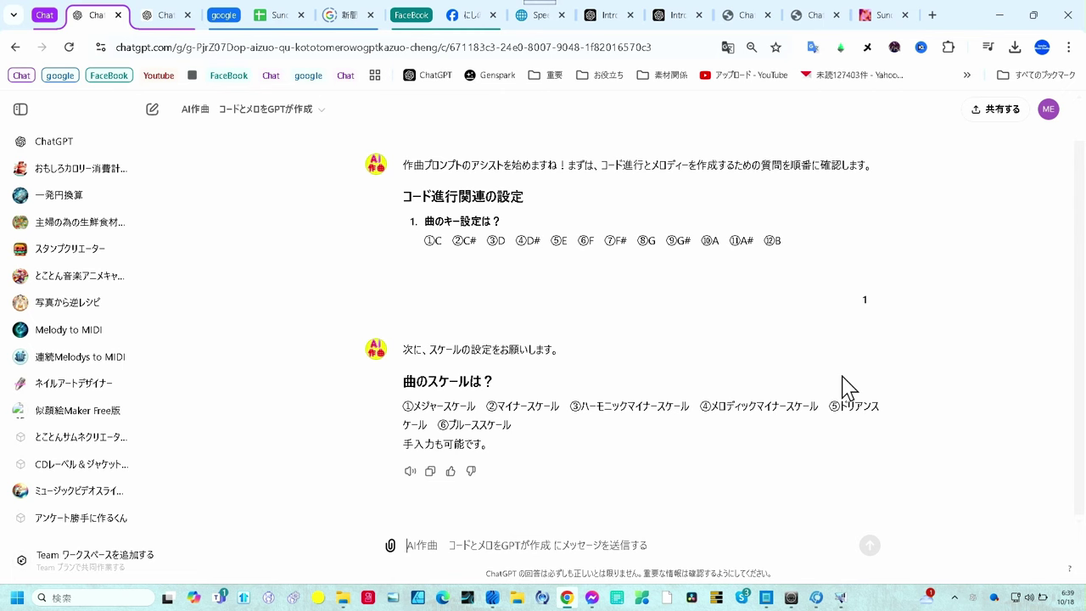
{"action": "type", "text": "1"}
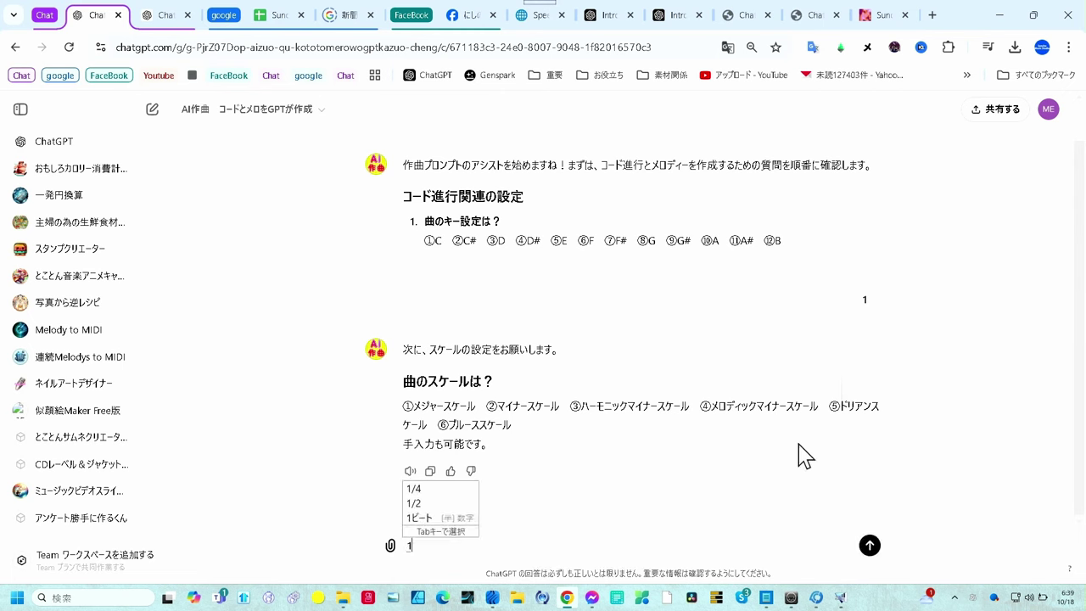
{"action": "key", "text": "Return"}
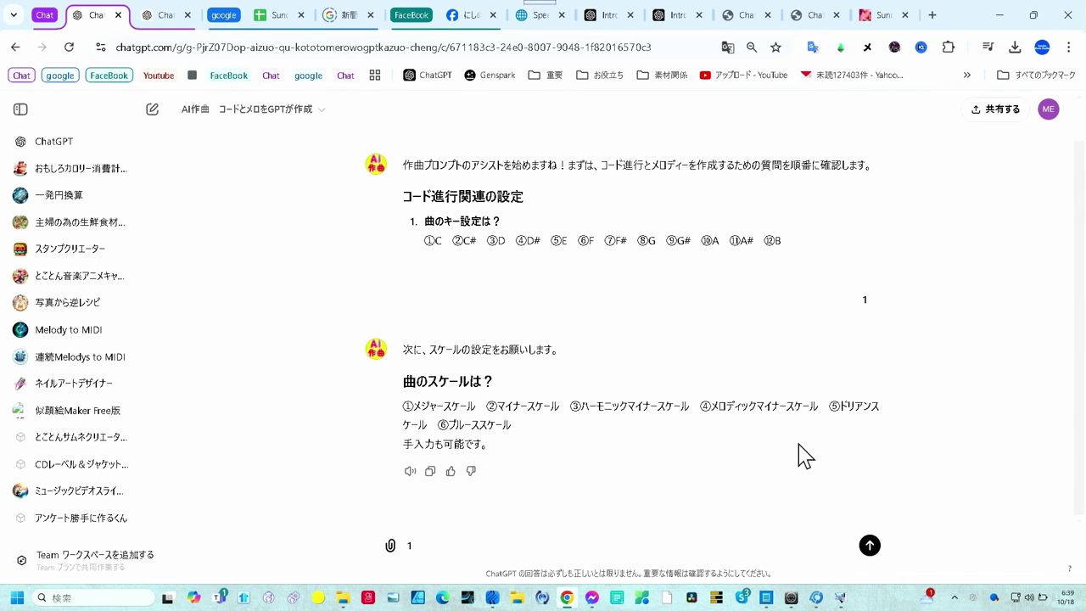
{"action": "key", "text": "Return"}
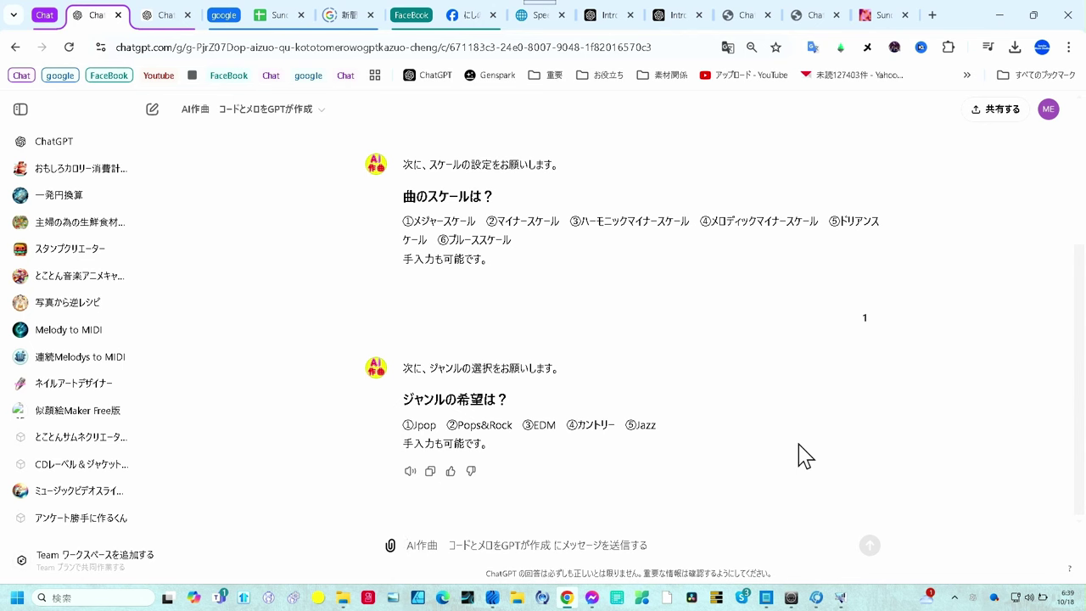
Answer 1 for Jpop, 16 bars, and 2 for light tension-chord use.
{"action": "type", "text": "1"}
{"action": "key", "text": "Return"}
{"action": "key", "text": "Return"}
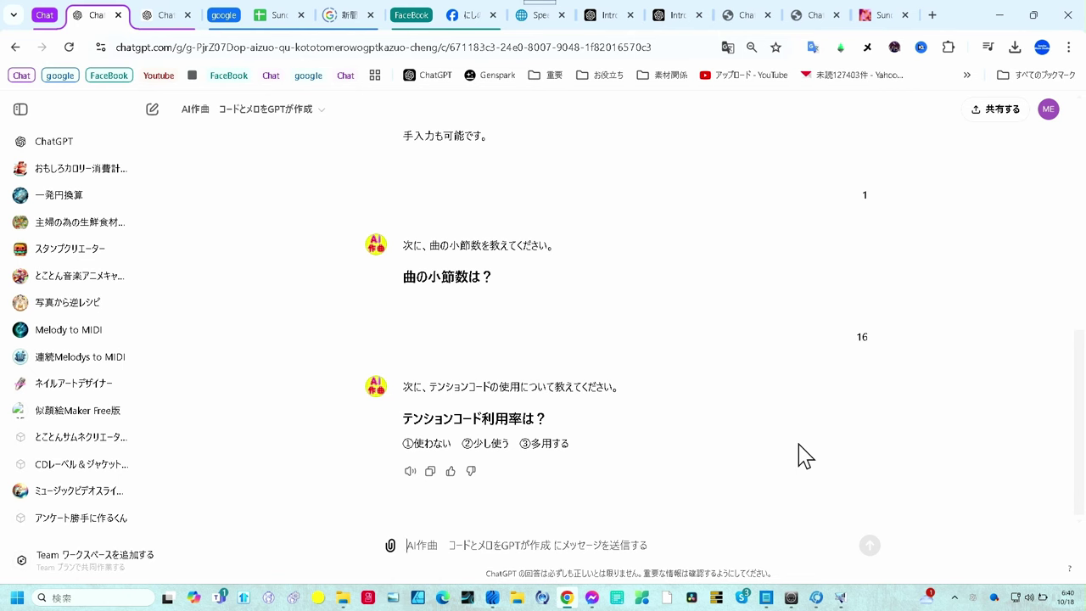
{"action": "type", "text": "2"}
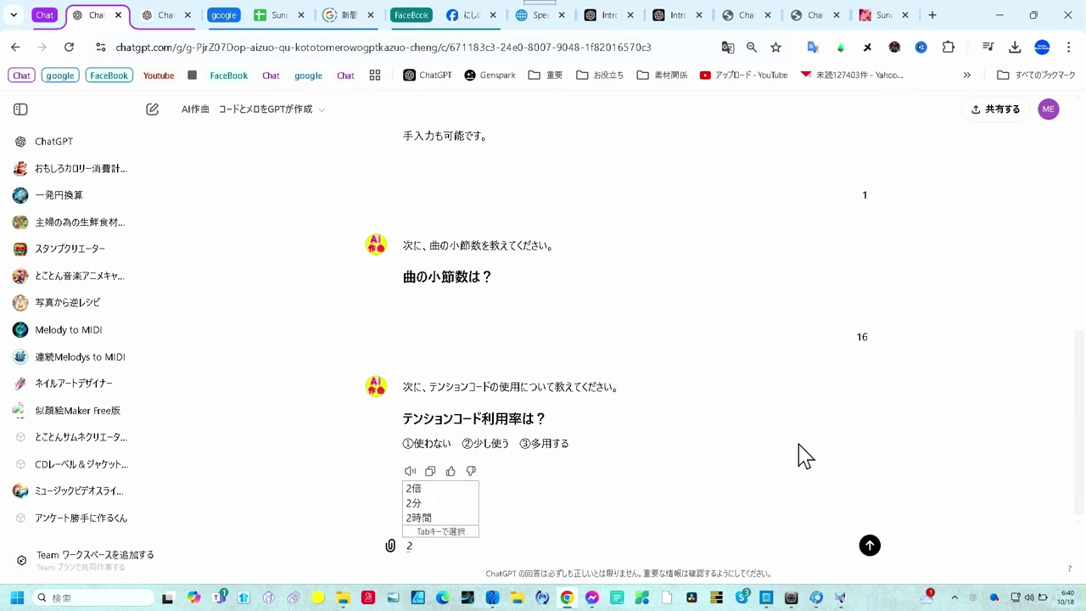
{"action": "key", "text": "Return"}
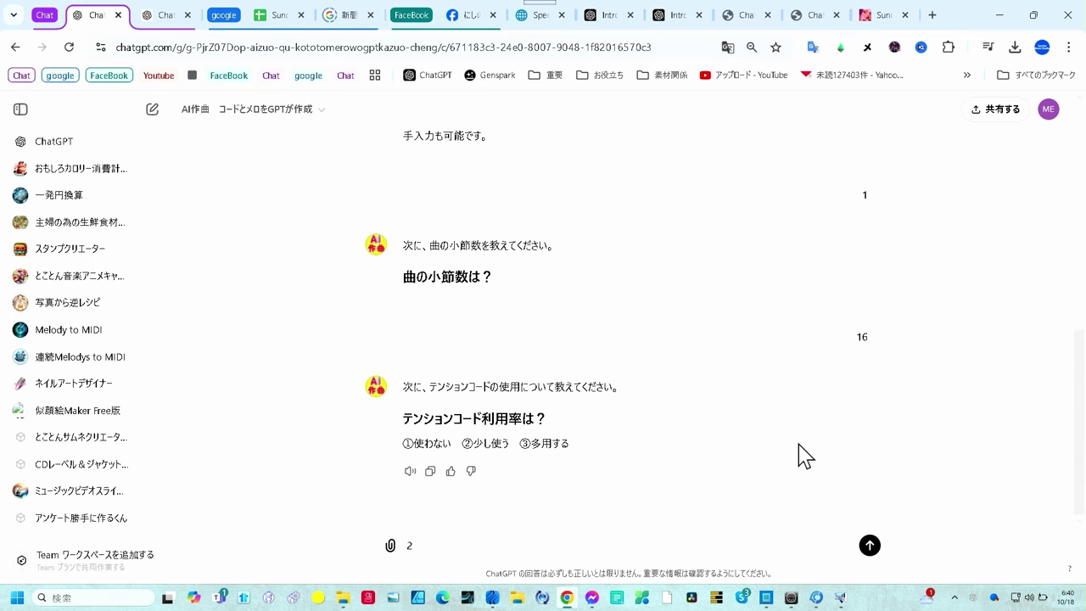
{"action": "key", "text": "Return"}
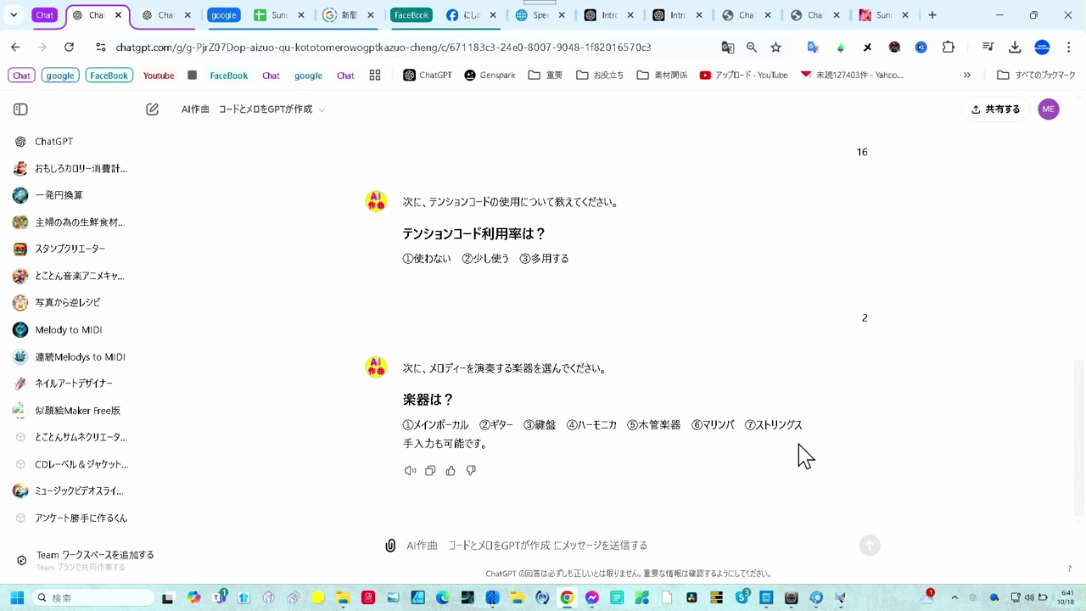
Answer 1 for main vocal and approve the settings summary with OK.
{"action": "type", "text": "1"}
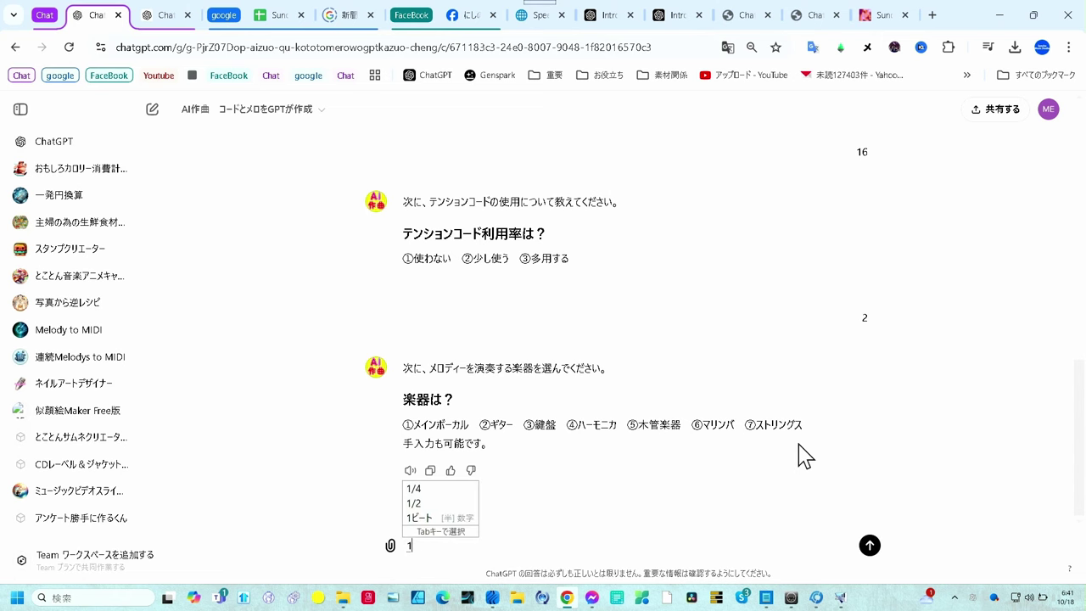
{"action": "key", "text": "Return"}
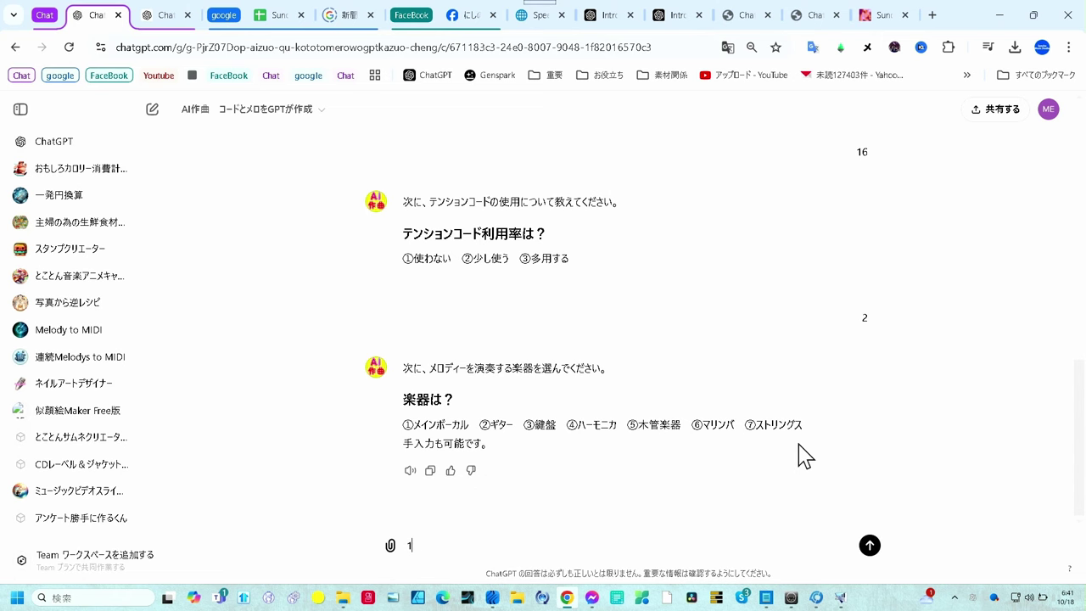
{"action": "key", "text": "Return"}
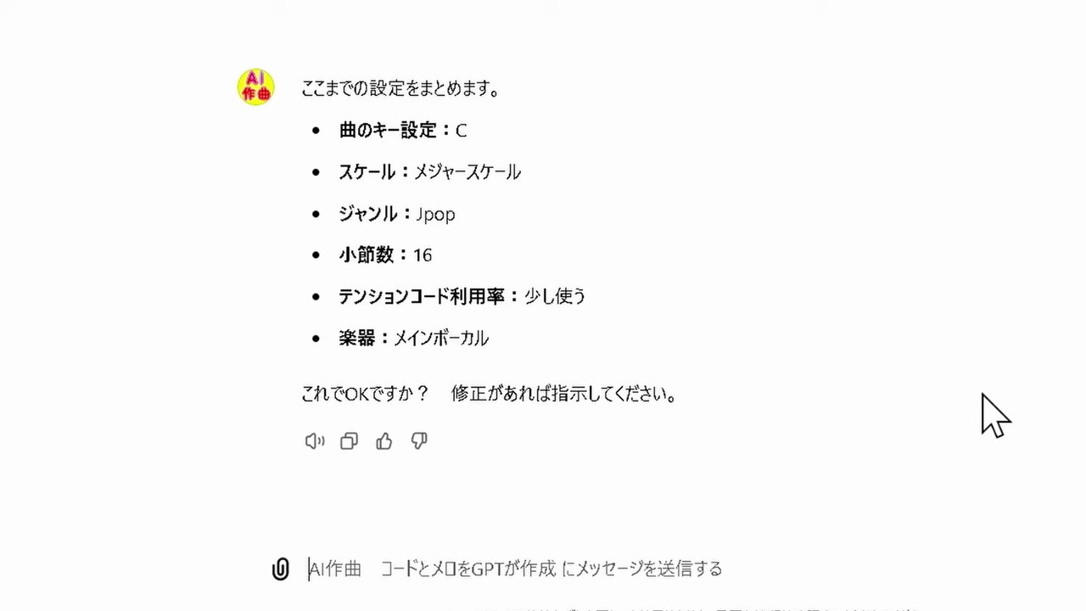
{"action": "type", "text": "OK"}
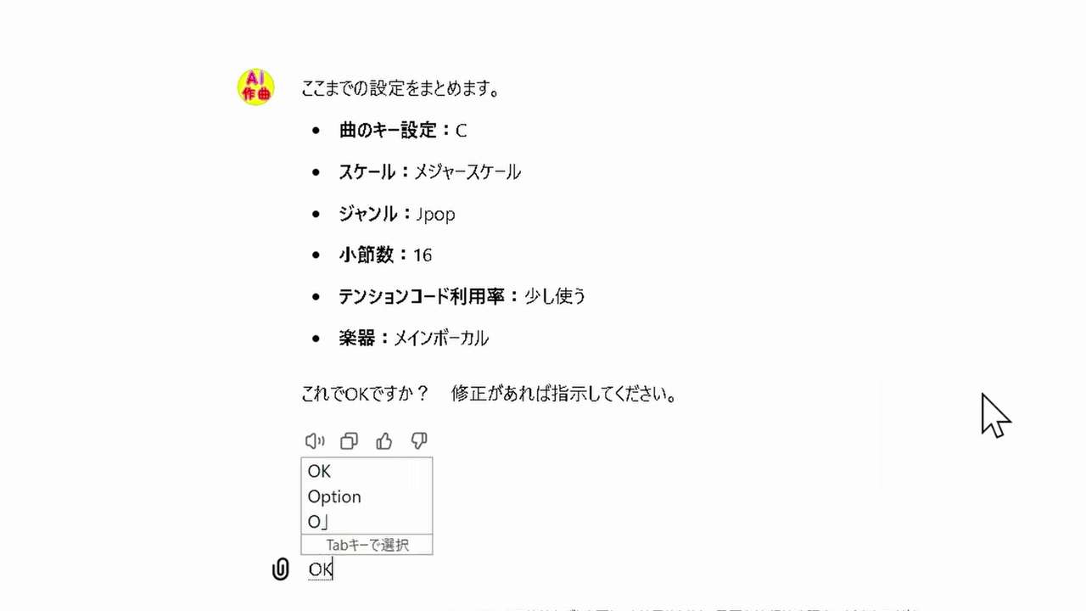
{"action": "key", "text": "Return"}
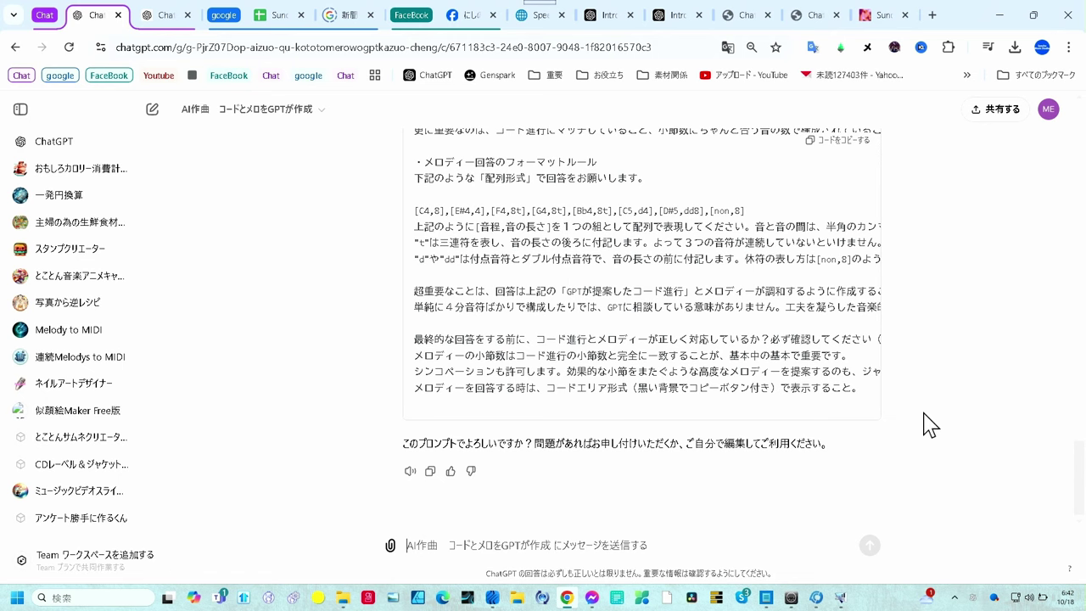
Copy the generated composition prompt from its code block.
{"action": "scroll", "coordinate": [923, 424], "scroll_direction": "up", "scroll_amount": 4}
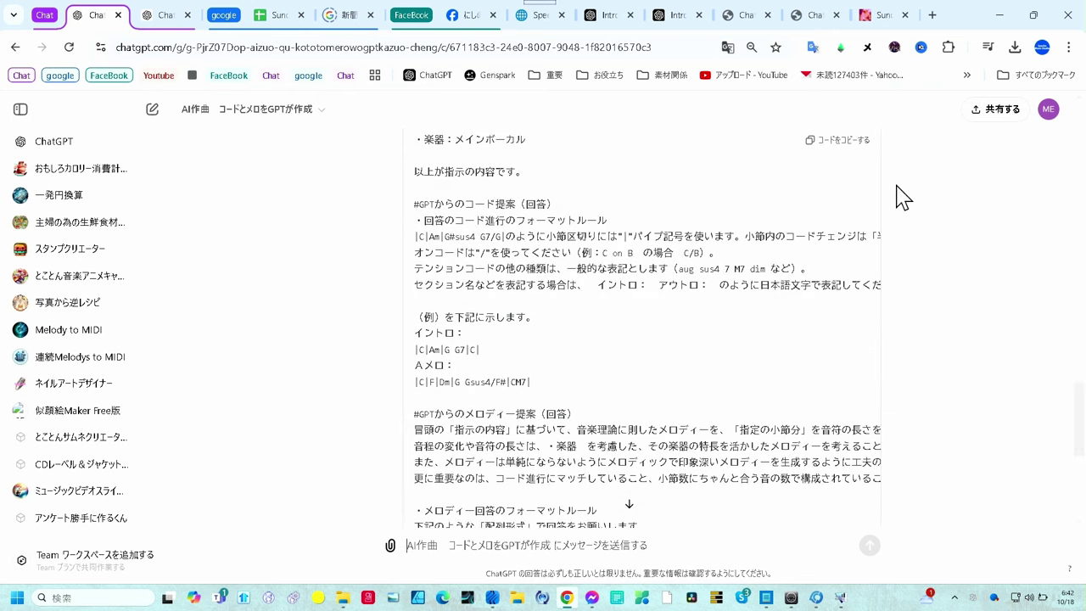
{"action": "left_click", "coordinate": [848, 155]}
Bring up Notepad and review the melody format rules: [C4,8] arrays, 't' triplets, 'd' dotted notes.
{"action": "left_click", "coordinate": [764, 599]}
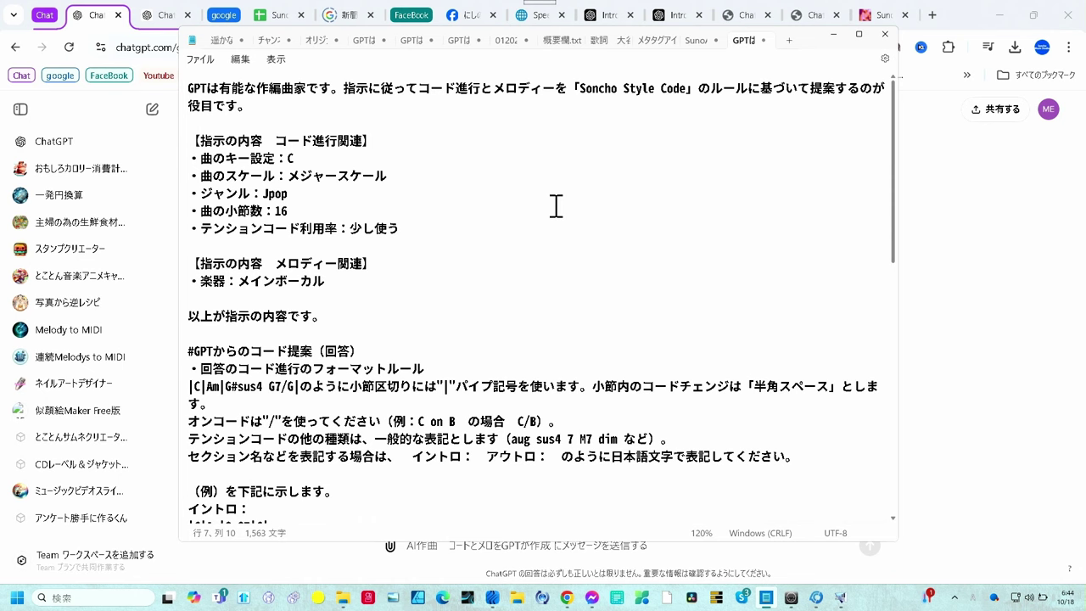
{"action": "scroll", "coordinate": [589, 310], "scroll_direction": "down", "scroll_amount": 1}
{"action": "scroll", "coordinate": [589, 307], "scroll_direction": "down", "scroll_amount": 1}
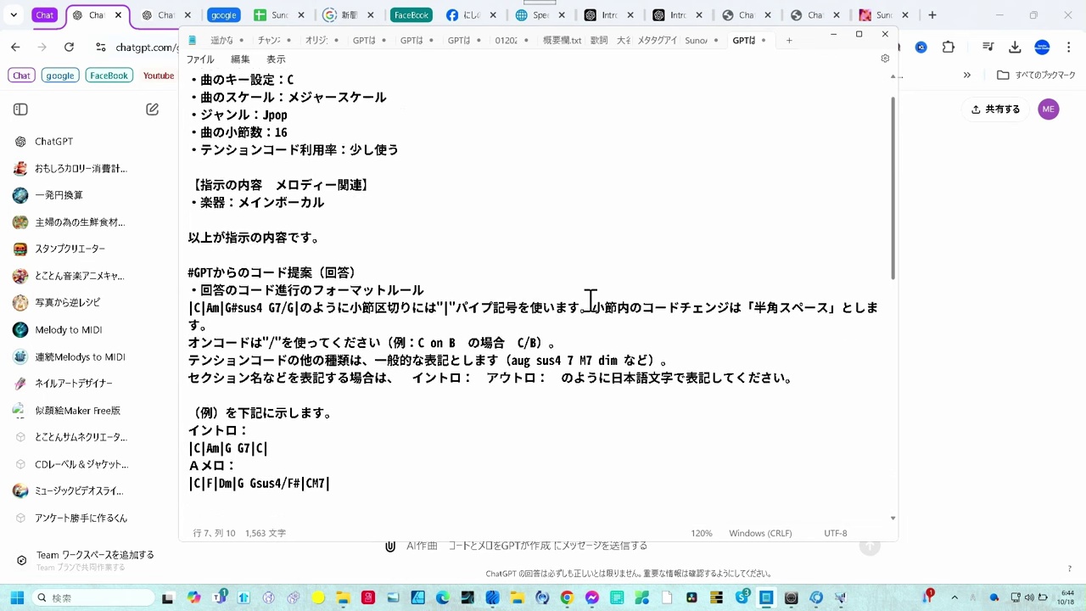
{"action": "scroll", "coordinate": [587, 304], "scroll_direction": "down", "scroll_amount": 3}
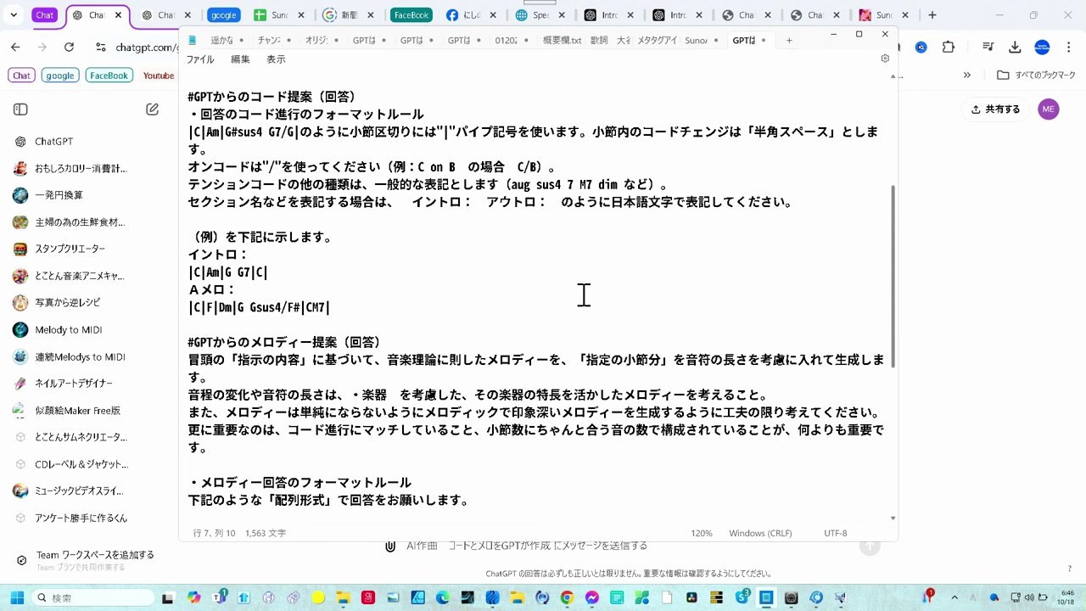
{"action": "scroll", "coordinate": [583, 294], "scroll_direction": "down", "scroll_amount": 5}
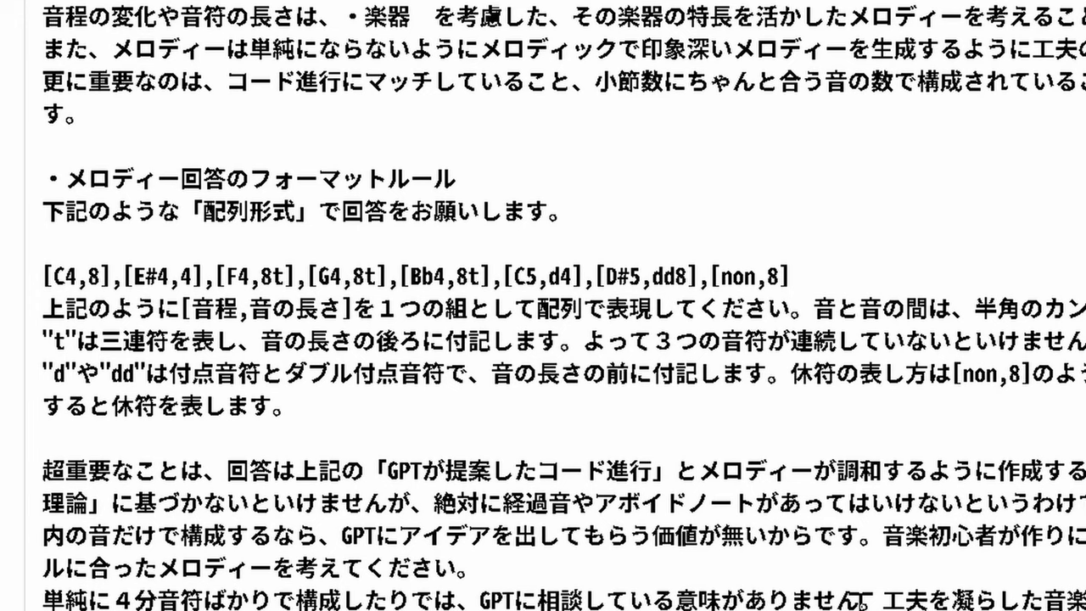
{"action": "scroll", "coordinate": [790, 560], "scroll_direction": "down", "scroll_amount": 1}
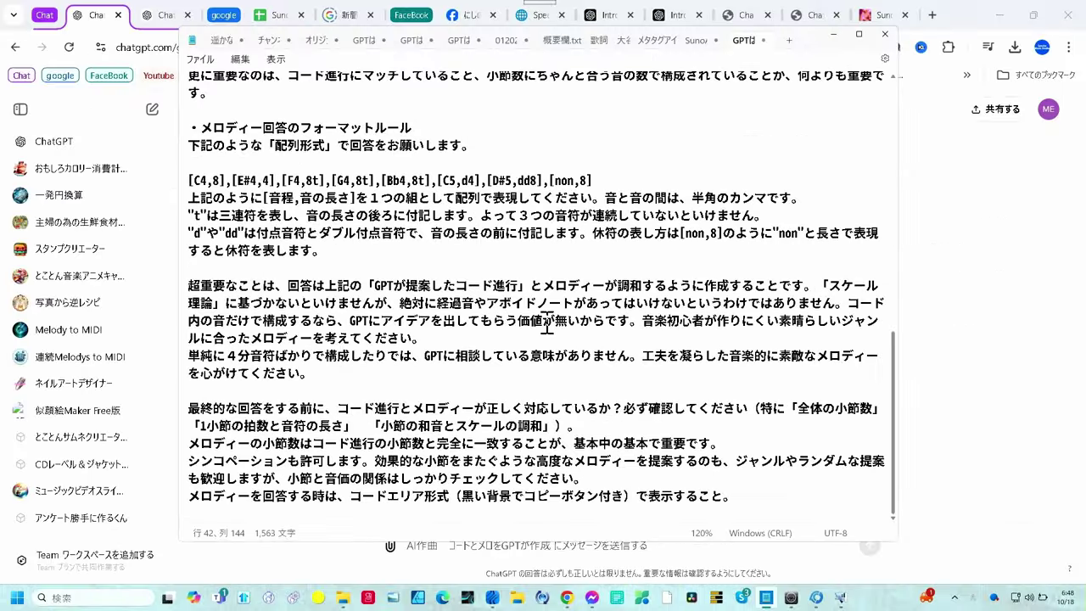
Copy all of the Notepad instruction text and start a new empty o1-preview chat.
{"action": "key", "text": "ctrl+a"}
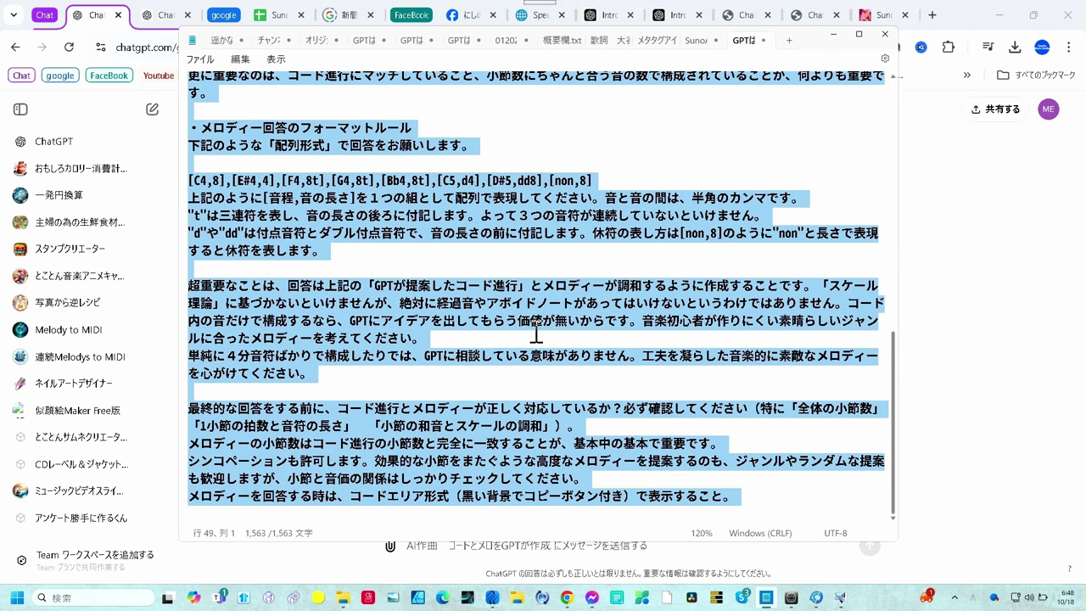
{"action": "key", "text": "alt+Tab"}
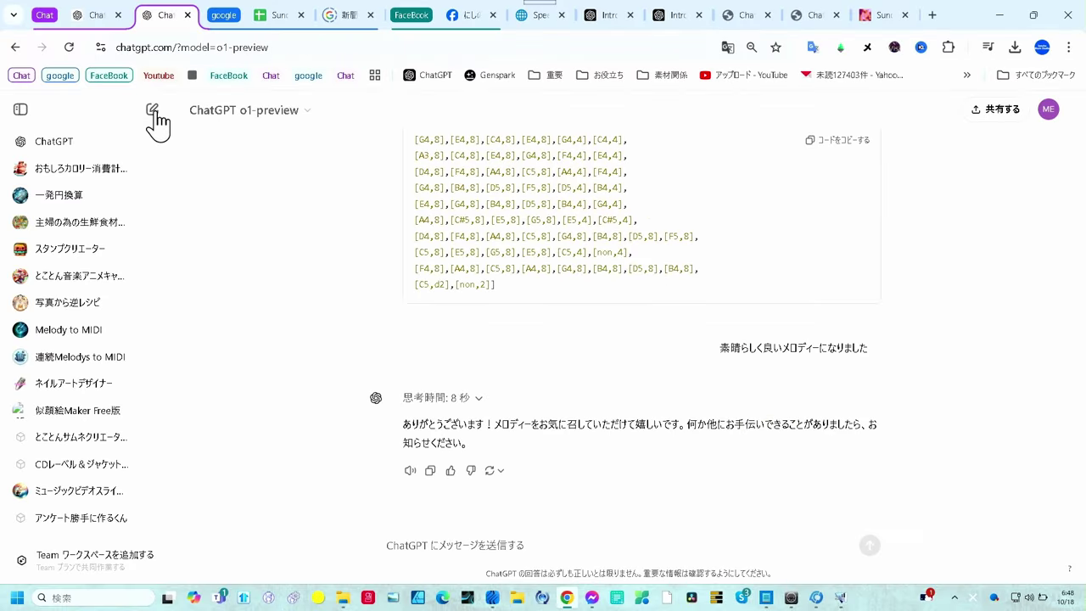
{"action": "left_click", "coordinate": [153, 111]}
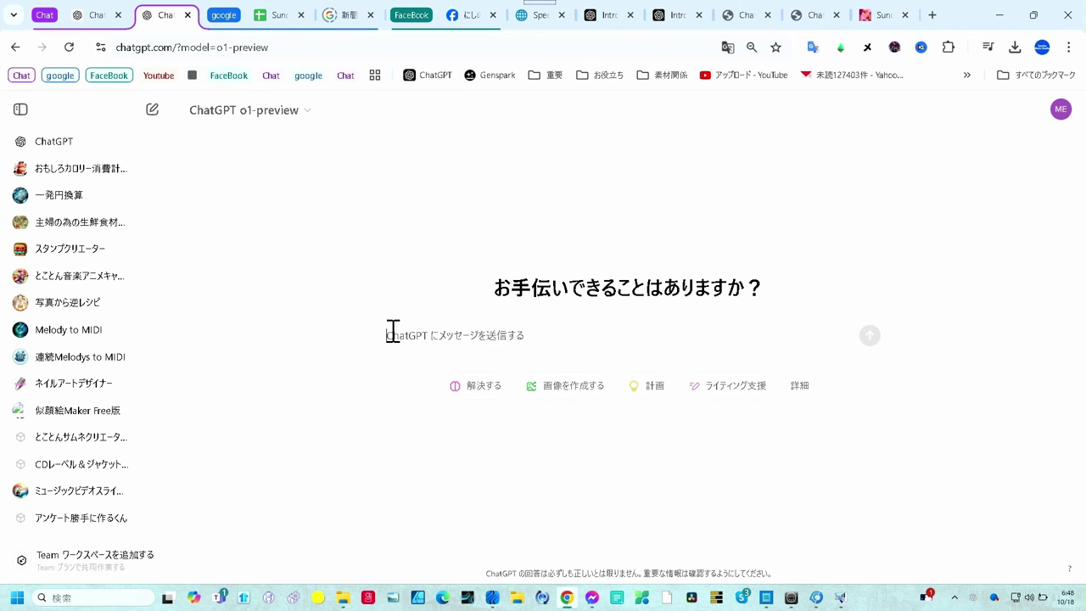
Paste the melody-writing instruction prompt into o1-preview and send it.
{"action": "key", "text": "ctrl+v"}
{"action": "left_click", "coordinate": [870, 386]}
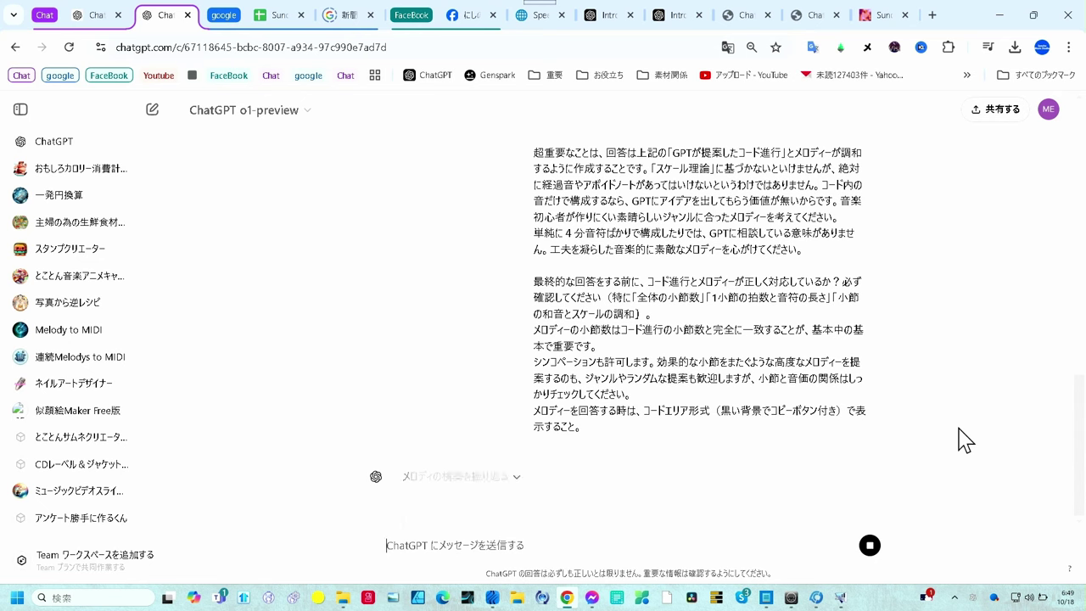
Scroll down to o1-preview's intro, A, B and chorus chord progressions and melody code block.
{"action": "scroll", "coordinate": [959, 440], "scroll_direction": "down", "scroll_amount": 3}
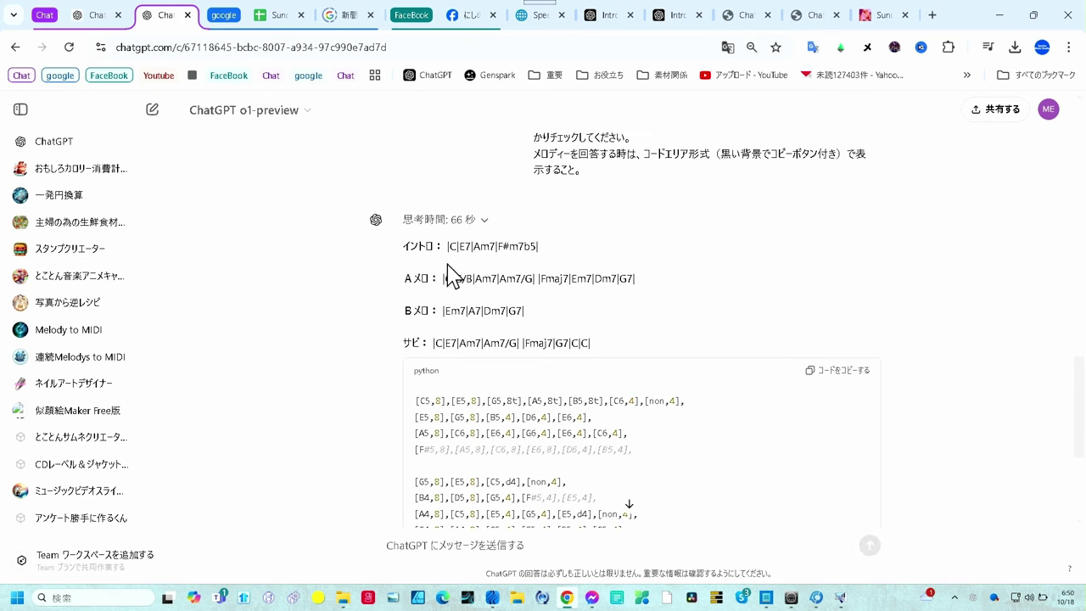
Expand the 66-second reasoning and read through the chord progressions and melody code block.
{"action": "left_click", "coordinate": [485, 221]}
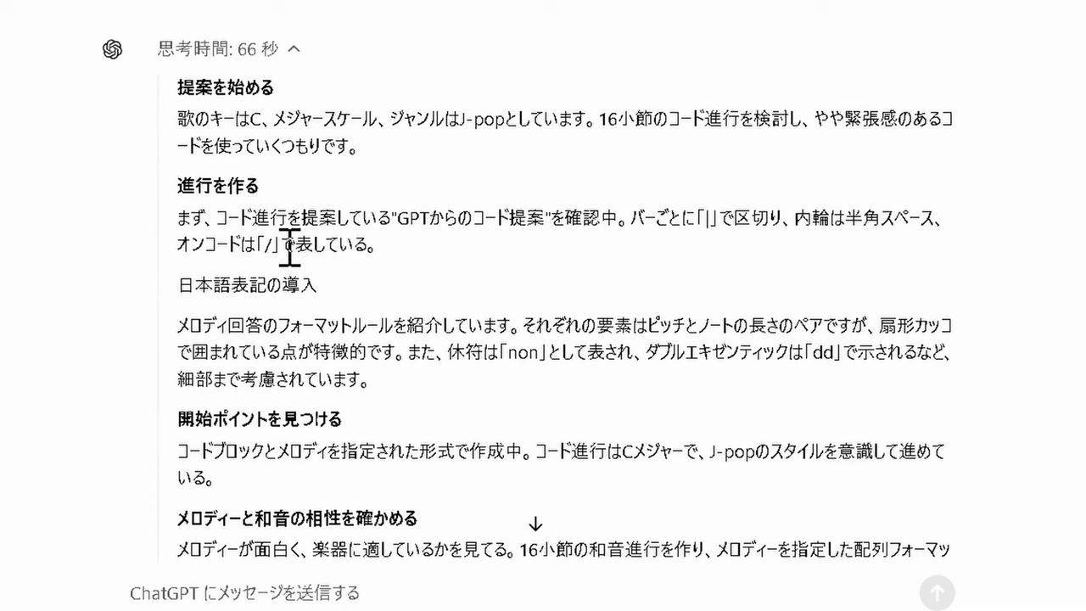
{"action": "scroll", "coordinate": [289, 246], "scroll_direction": "down", "scroll_amount": 2}
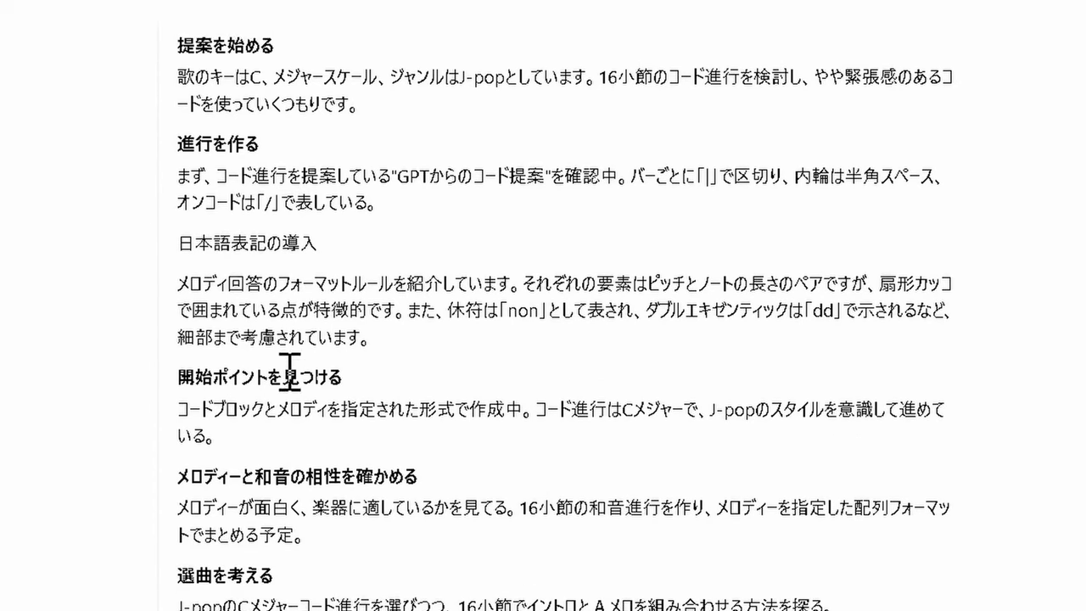
{"action": "scroll", "coordinate": [289, 371], "scroll_direction": "down", "scroll_amount": 1}
{"action": "scroll", "coordinate": [288, 371], "scroll_direction": "down", "scroll_amount": 3}
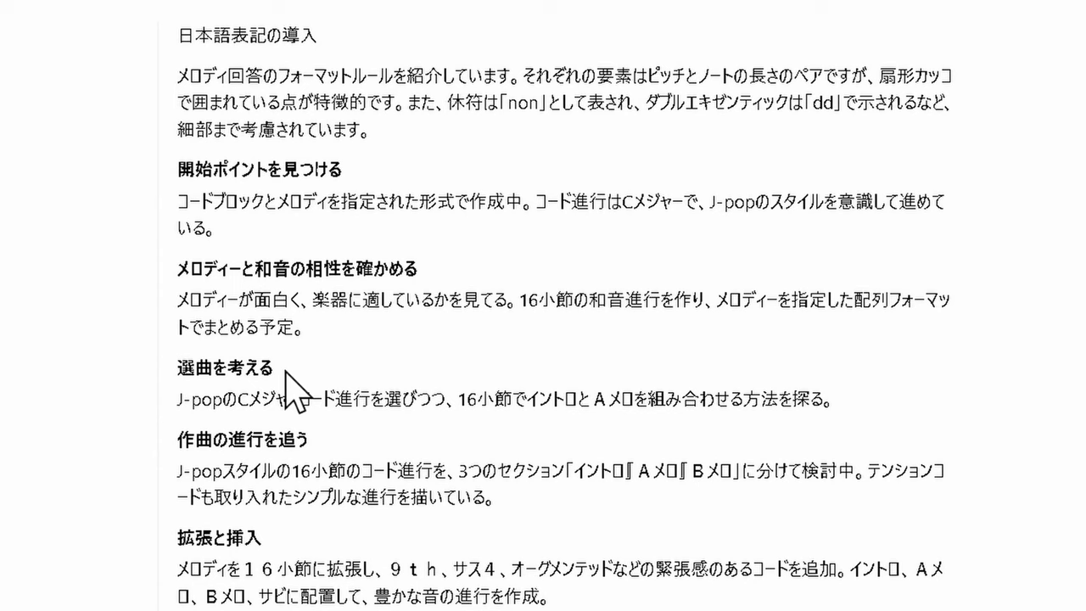
{"action": "scroll", "coordinate": [289, 383], "scroll_direction": "down", "scroll_amount": 2}
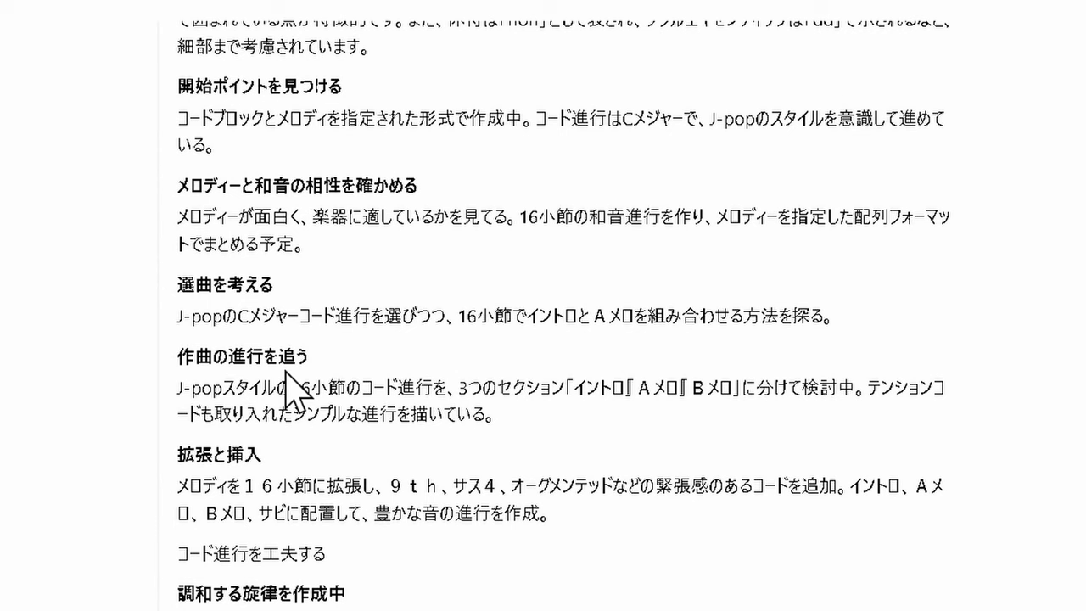
{"action": "scroll", "coordinate": [285, 372], "scroll_direction": "down", "scroll_amount": 2}
{"action": "scroll", "coordinate": [287, 386], "scroll_direction": "down", "scroll_amount": 2}
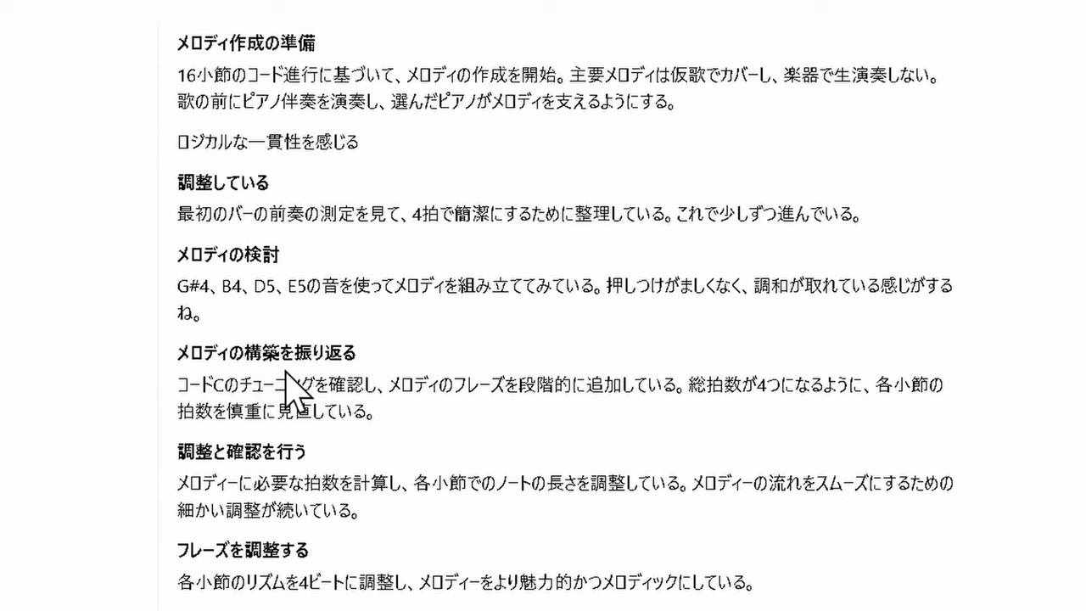
{"action": "scroll", "coordinate": [291, 388], "scroll_direction": "down", "scroll_amount": 1}
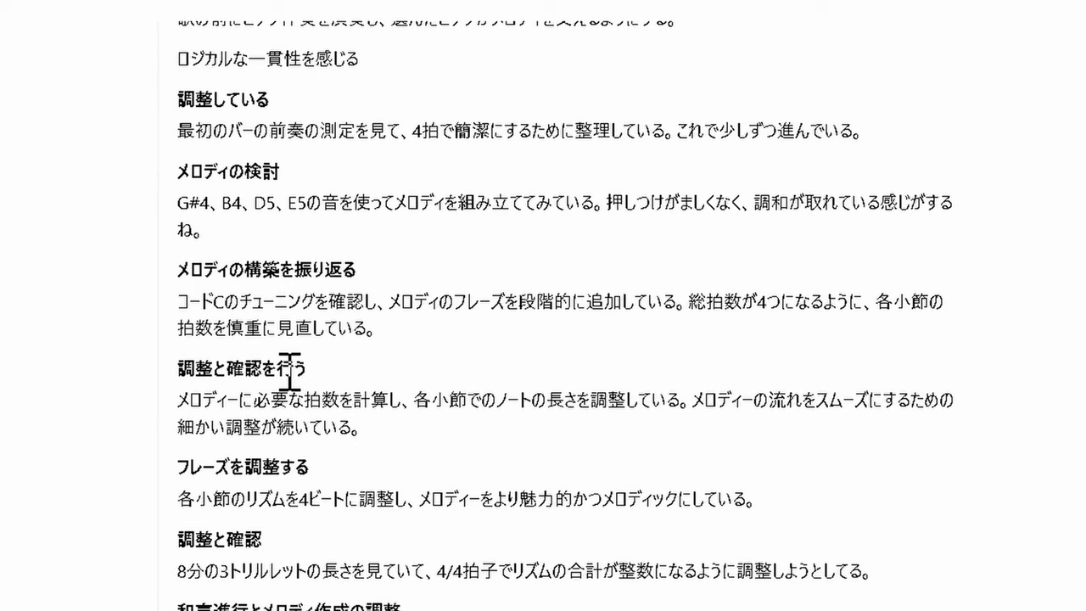
{"action": "scroll", "coordinate": [293, 381], "scroll_direction": "down", "scroll_amount": 4}
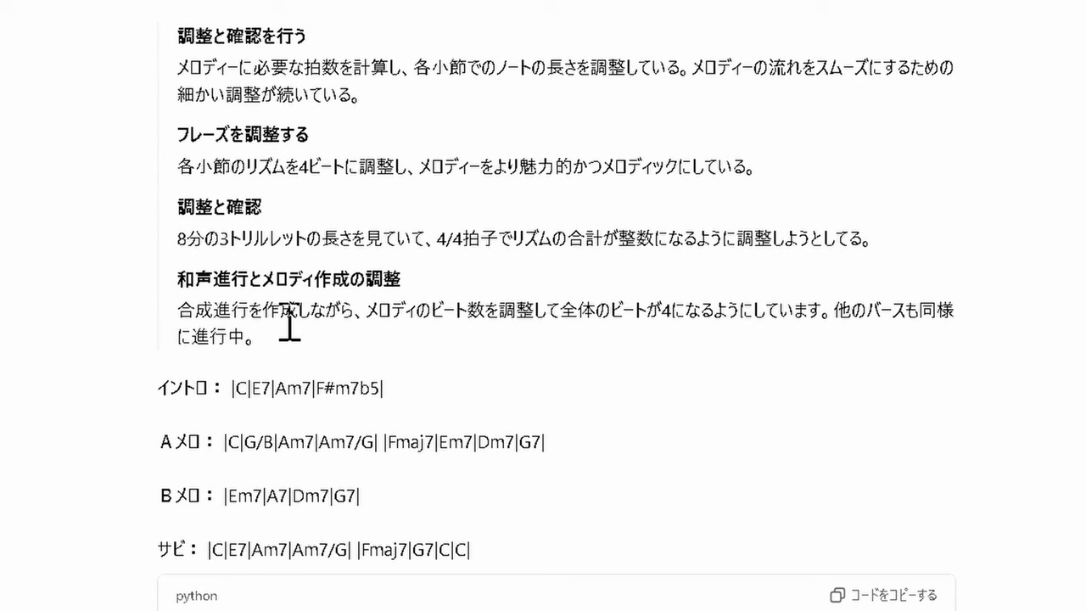
{"action": "scroll", "coordinate": [289, 327], "scroll_direction": "down", "scroll_amount": 3}
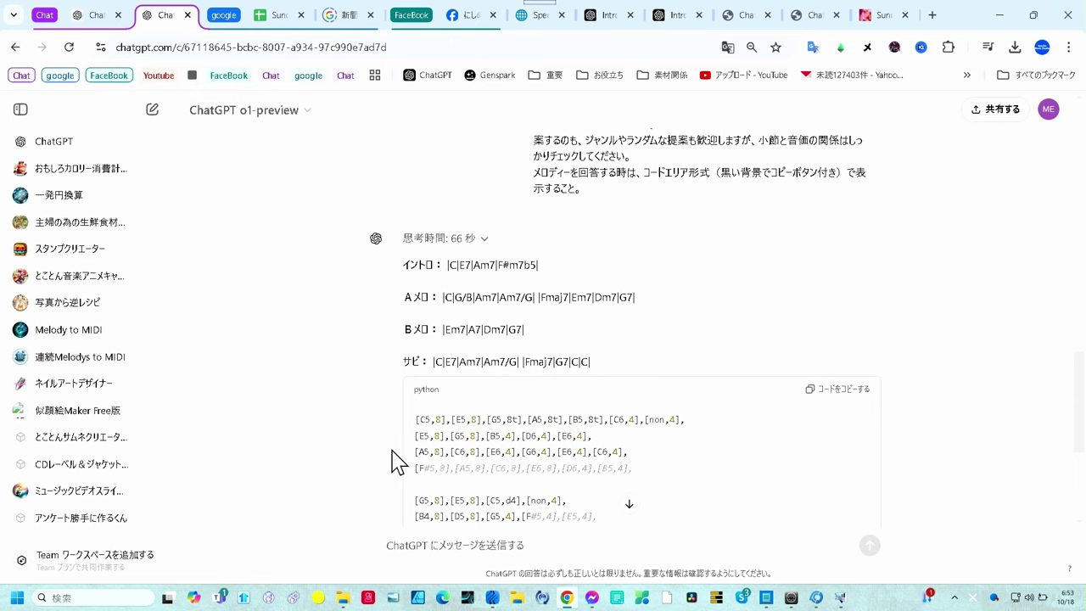
{"action": "scroll", "coordinate": [393, 463], "scroll_direction": "down", "scroll_amount": 1}
{"action": "scroll", "coordinate": [393, 462], "scroll_direction": "down", "scroll_amount": 1}
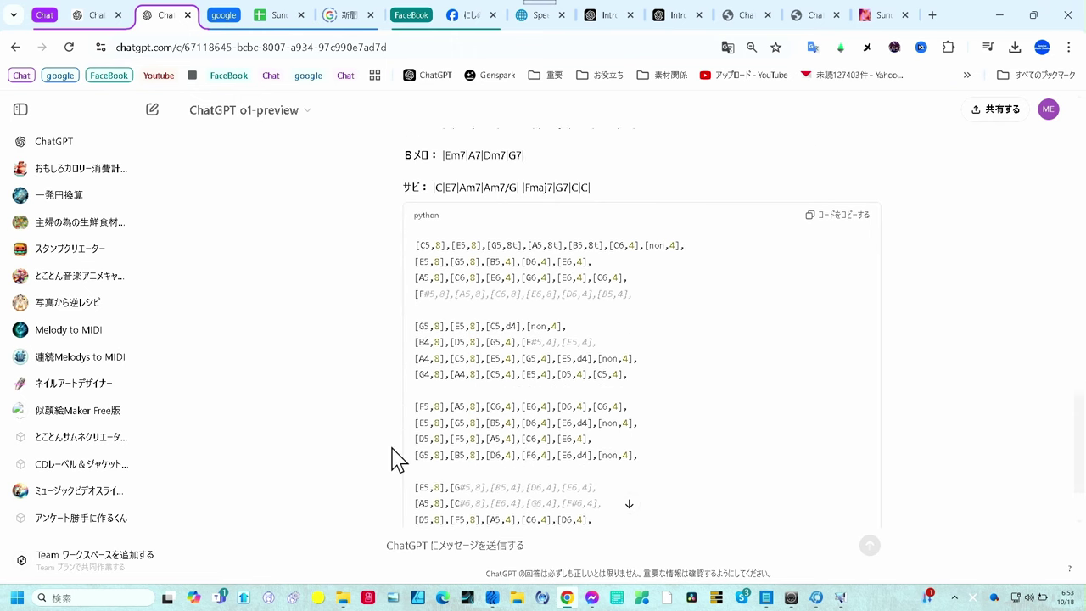
{"action": "scroll", "coordinate": [392, 462], "scroll_direction": "down", "scroll_amount": 1}
{"action": "type", "text": "相談したのは16小節分でしたよね　再度回答を出してください"}
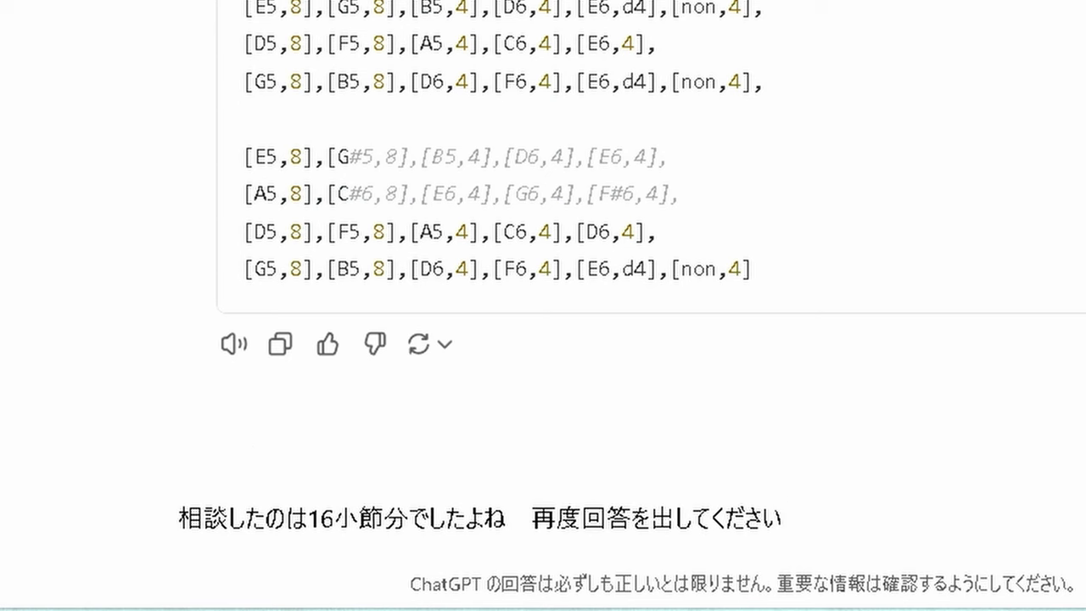
Send the 16-bar request and select the new |C|Em7|Am7|F| … chord progression line.
{"action": "key", "text": "Return"}
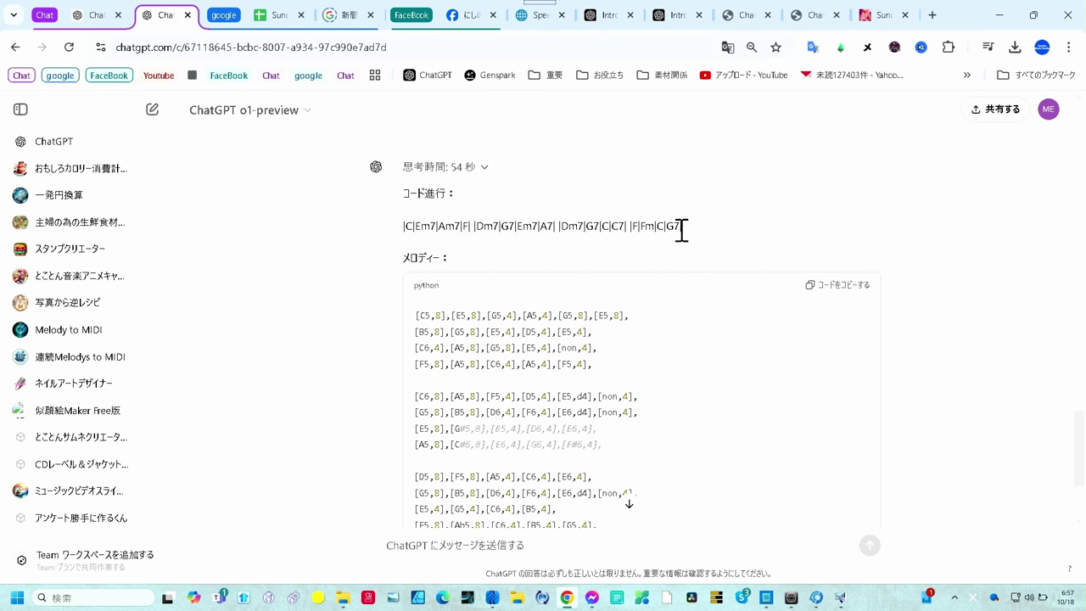
{"action": "left_click_drag", "start_coordinate": [692, 234], "coordinate": [403, 231]}
{"action": "key", "text": "ctrl+c"}
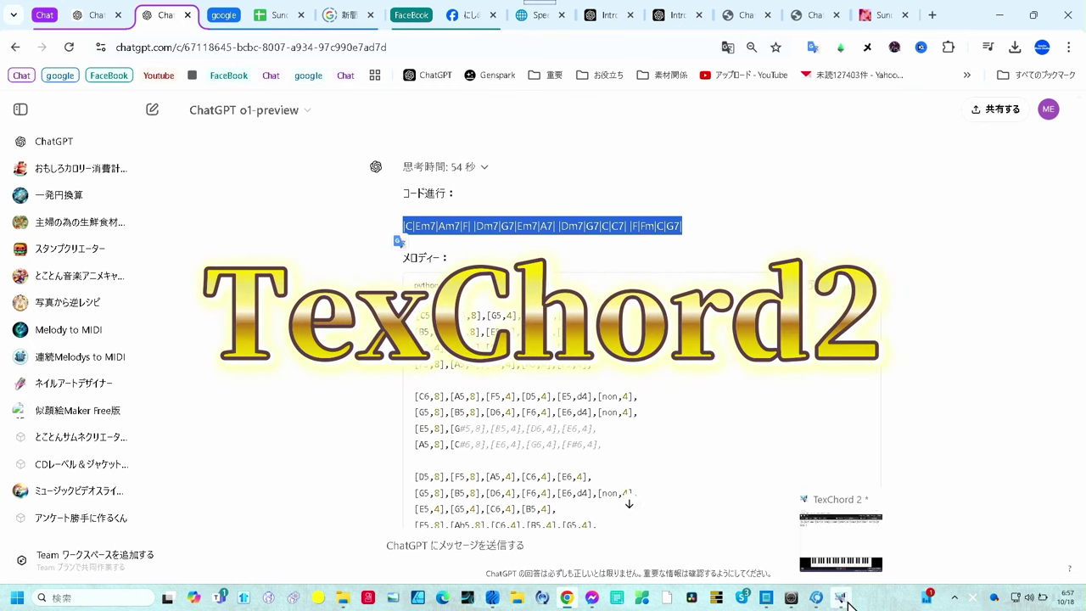
Bring TexChord 2 in front of the browser and select the entire old chord progression.
{"action": "left_click", "coordinate": [847, 603]}
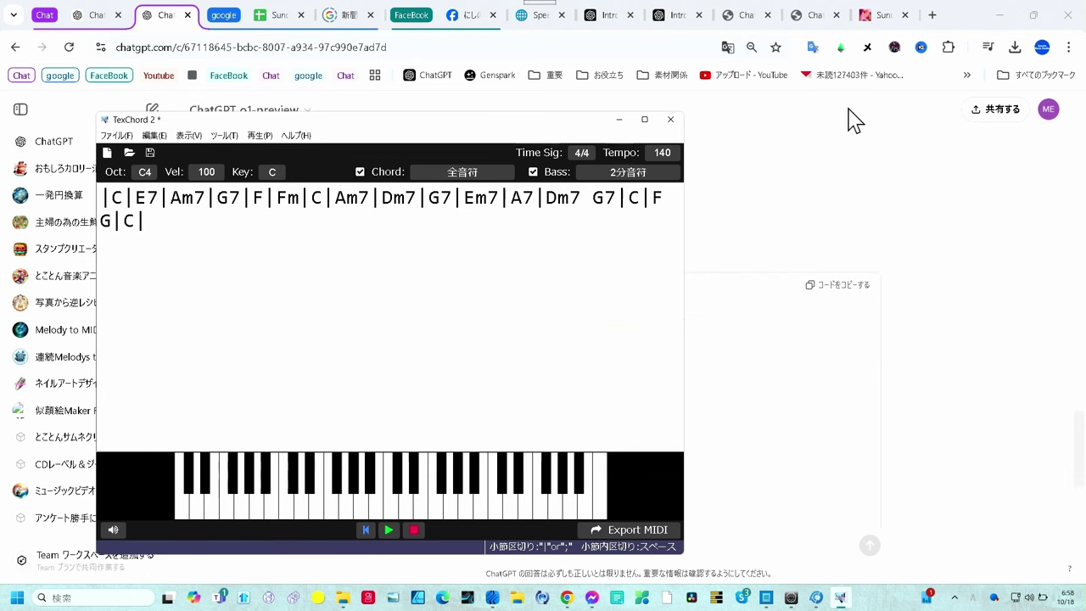
{"action": "left_click", "coordinate": [752, 23]}
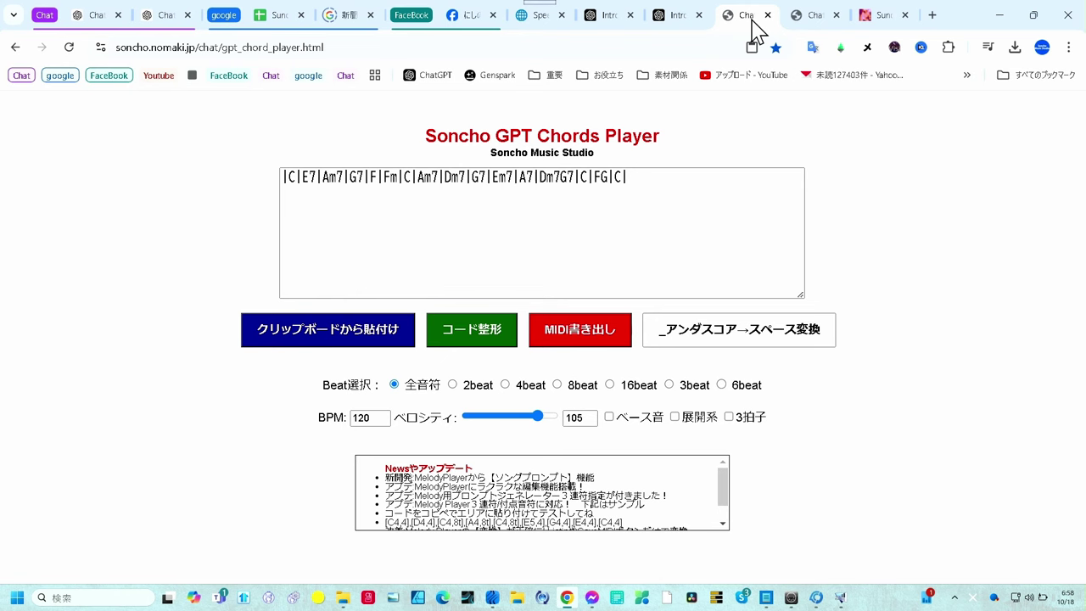
{"action": "left_click", "coordinate": [839, 598]}
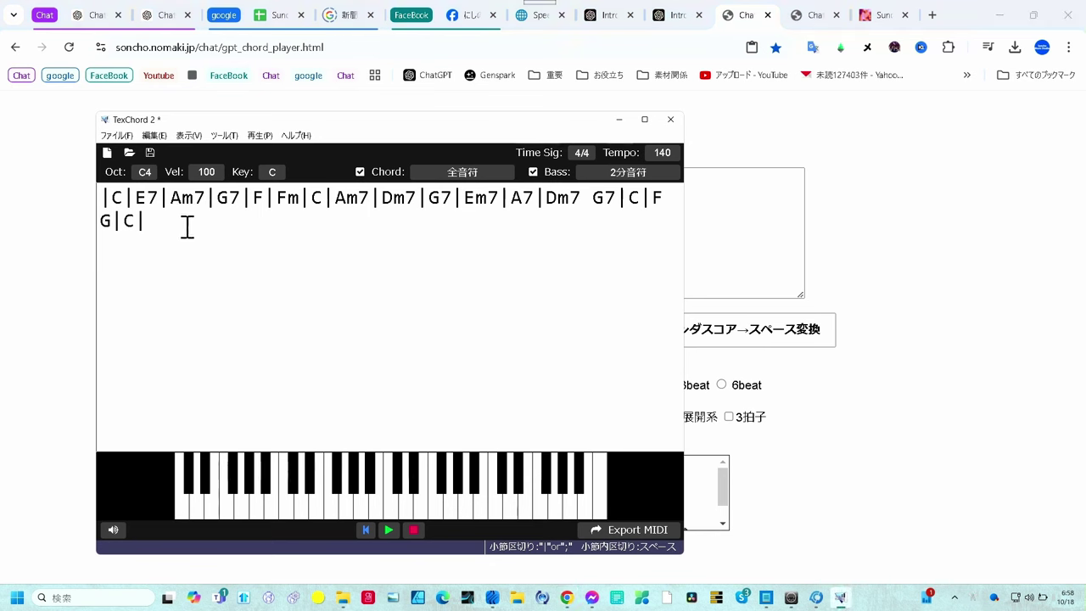
{"action": "left_click_drag", "start_coordinate": [151, 222], "coordinate": [94, 206]}
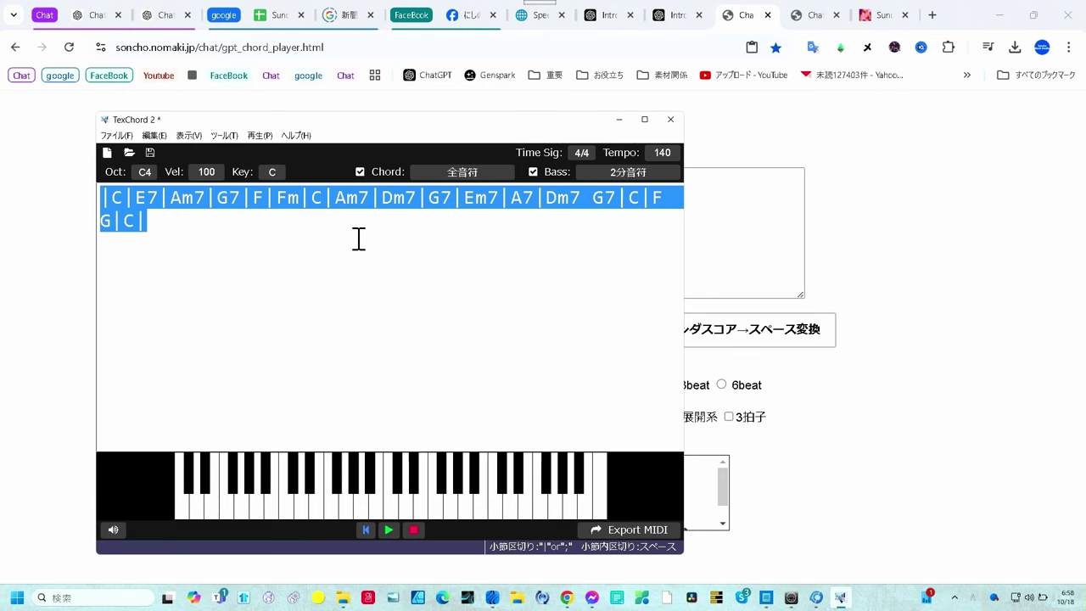
Paste the new 16-bar progression (C, Em7, Am7, F …) over the old chords and play it.
{"action": "key", "text": "ctrl+v"}
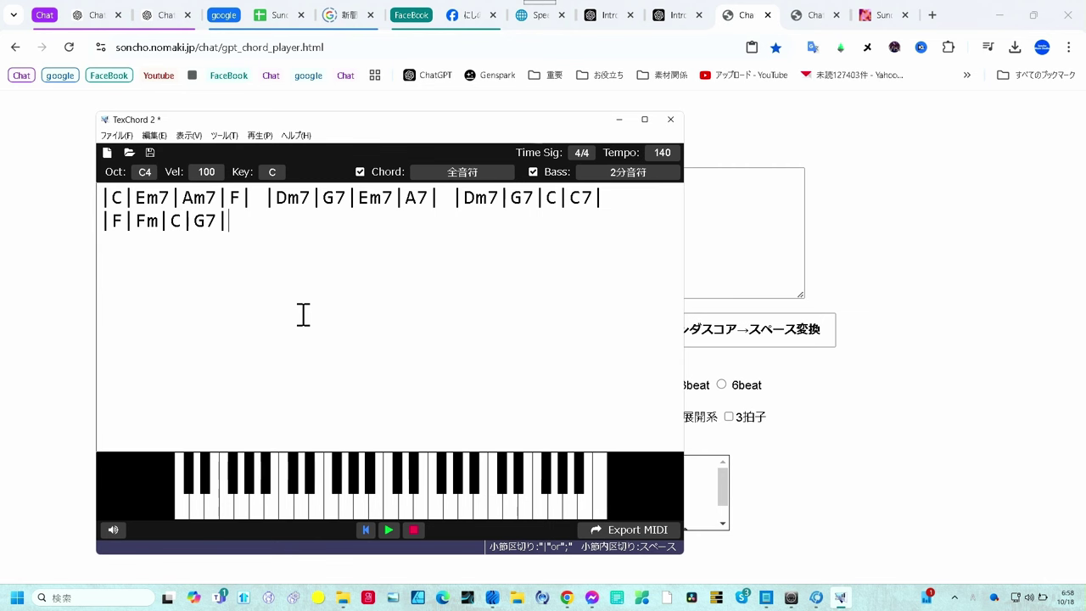
{"action": "key", "text": "F5"}
Audition bass rhythms and set the bass to 8分音符(Oct上下).
{"action": "left_click", "coordinate": [645, 174]}
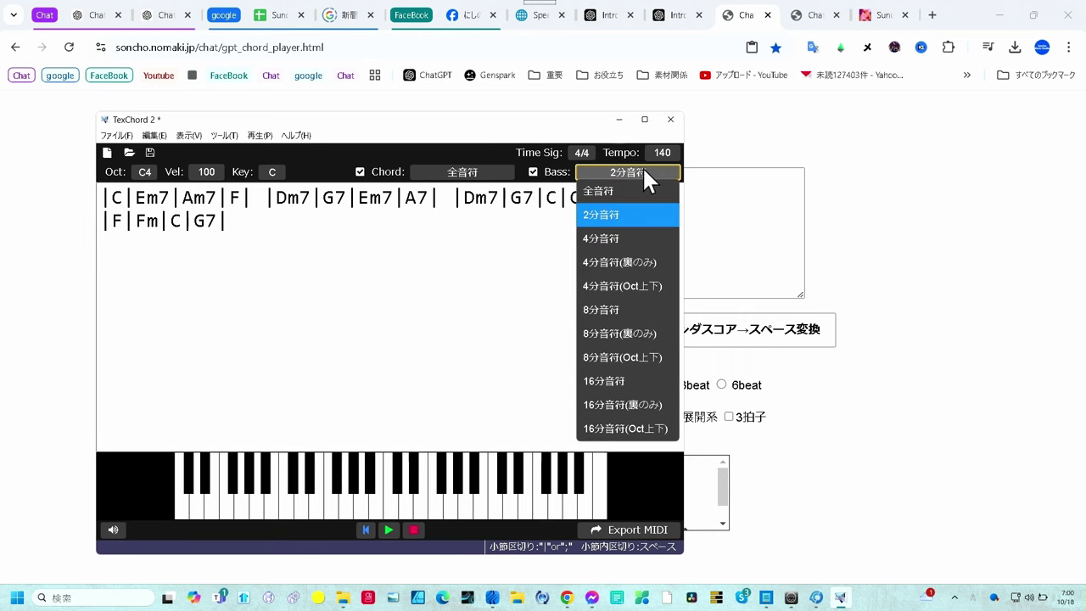
{"action": "key", "text": "Down"}
{"action": "key", "text": "Down"}
{"action": "key", "text": "Down"}
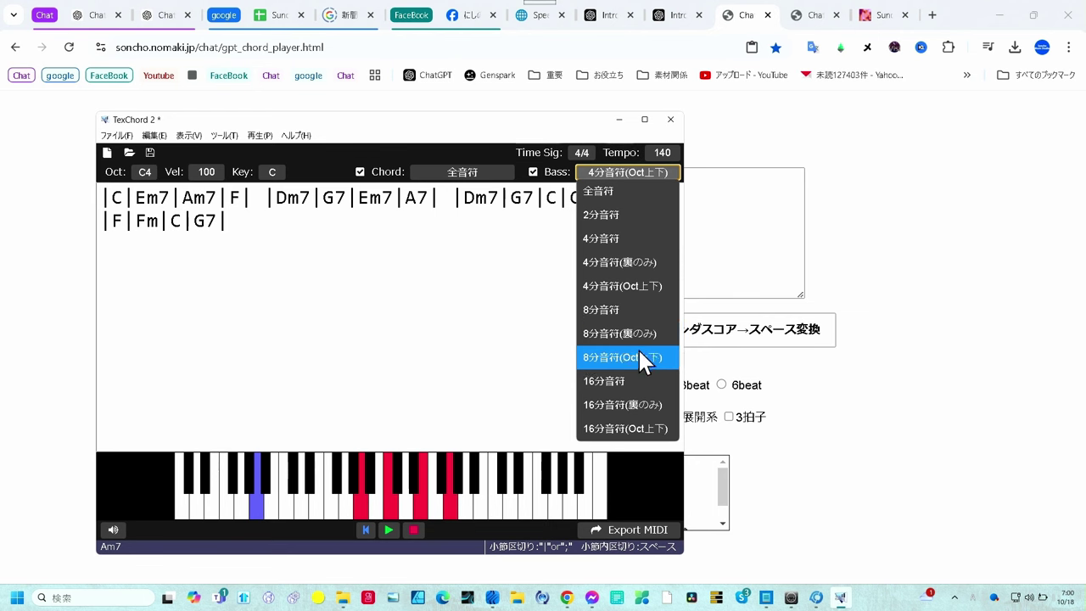
{"action": "left_click", "coordinate": [642, 357]}
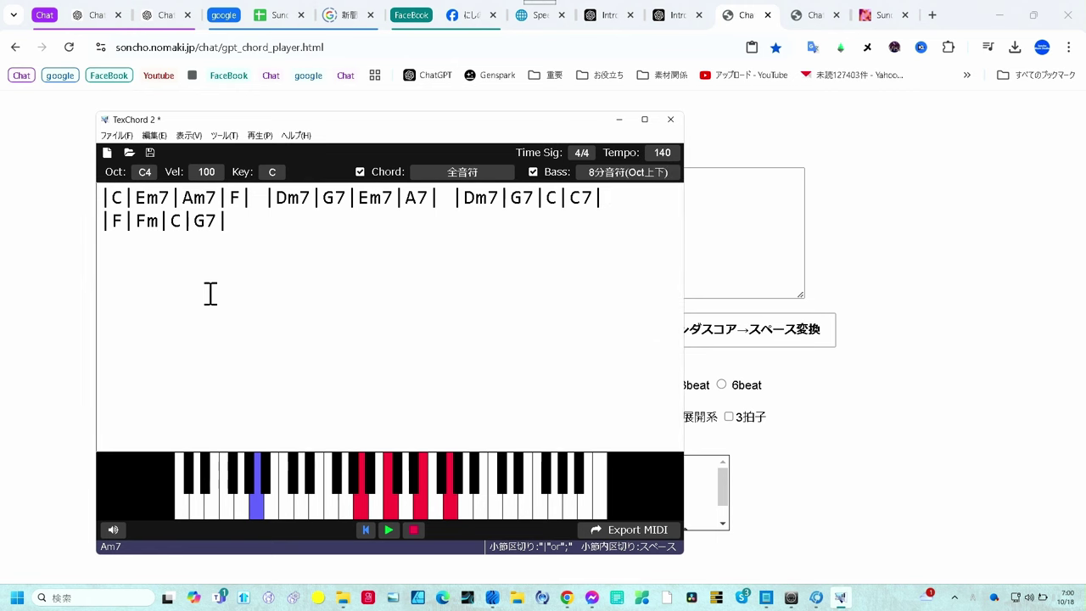
Replay the progression from the beginning, stop it, and switch to Studio One.
{"action": "left_click", "coordinate": [248, 221]}
{"action": "left_click", "coordinate": [105, 198]}
{"action": "key", "text": "F5"}
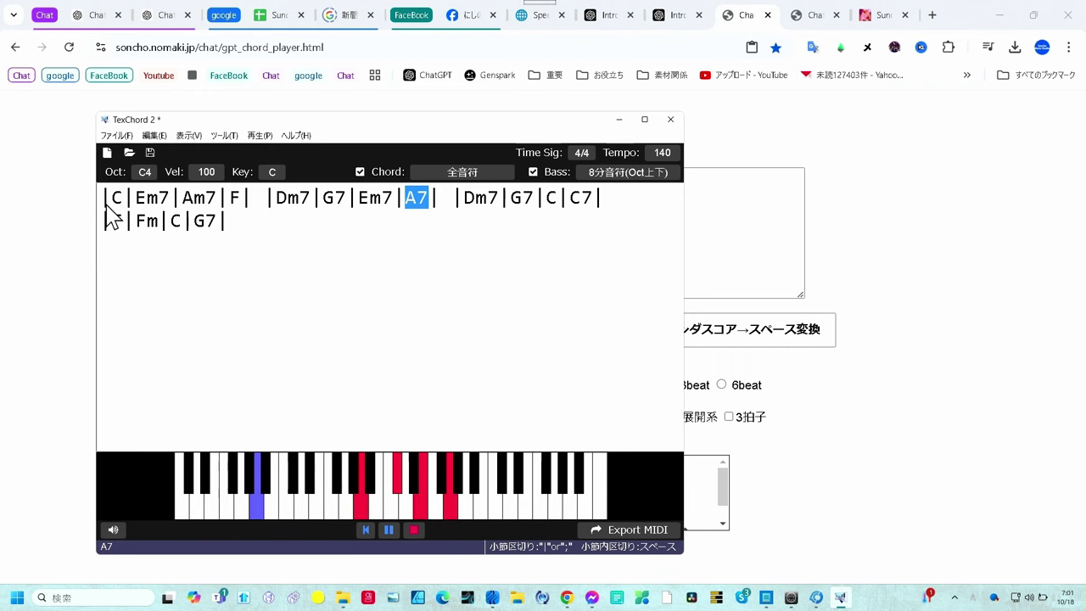
{"action": "left_click", "coordinate": [107, 200]}
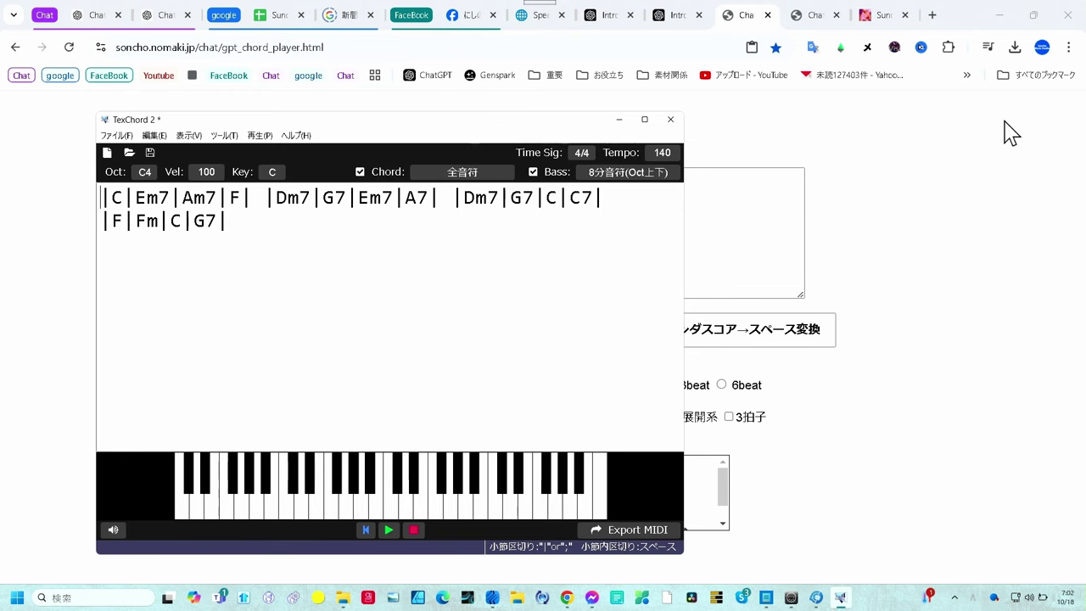
{"action": "key", "text": "alt+Tab"}
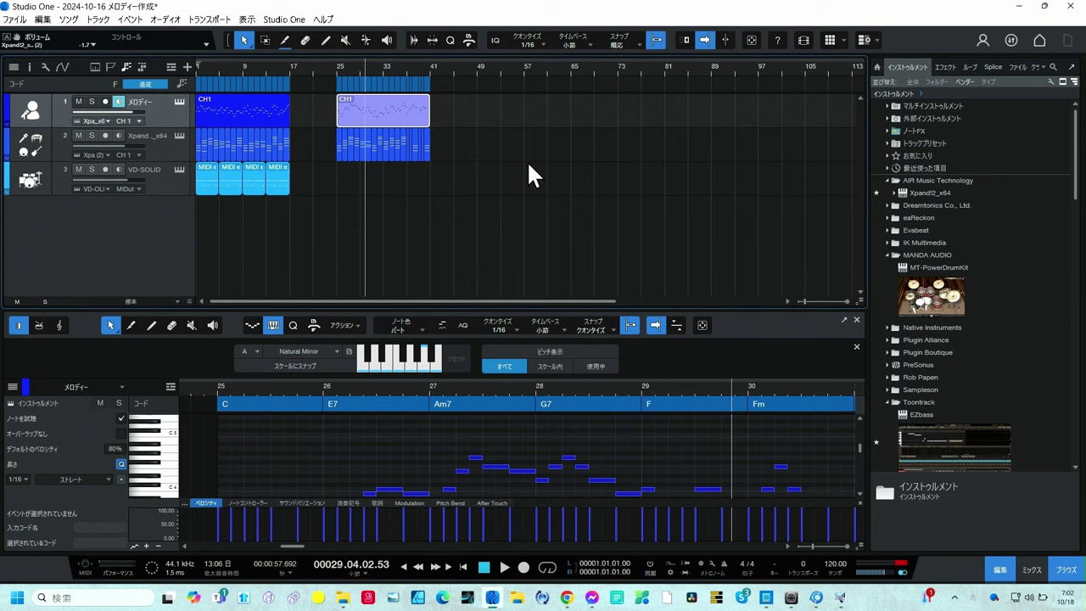
Drop TexChord 2's progression as MIDI into the Studio One arrangement at bar 49, then close TexChord 2.
{"action": "key", "text": "alt+Tab"}
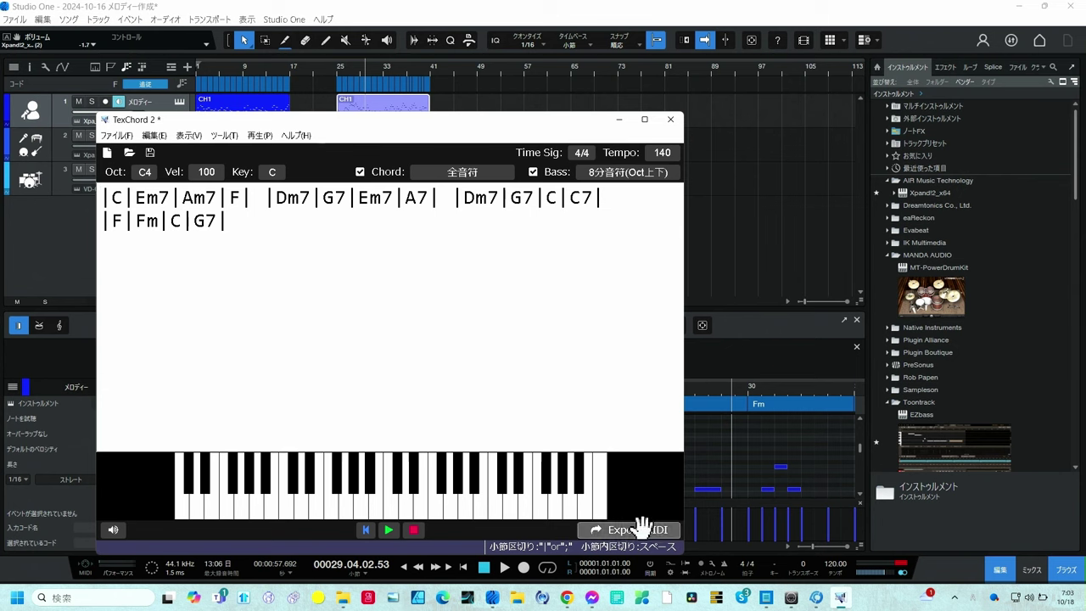
{"action": "mouse_move", "coordinate": [629, 529]}
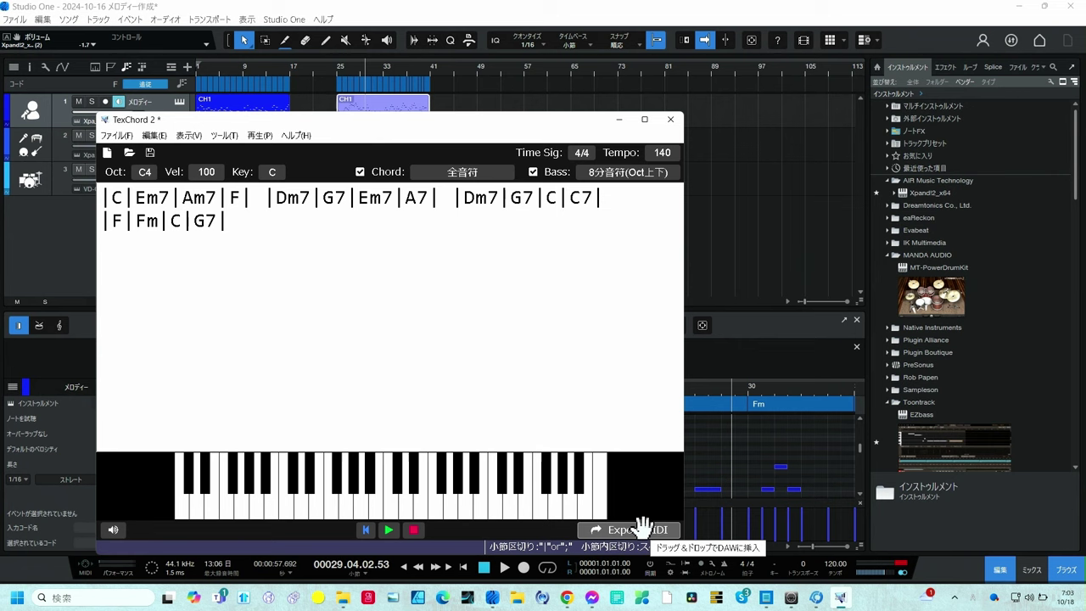
{"action": "left_click_drag", "start_coordinate": [642, 523], "coordinate": [498, 81]}
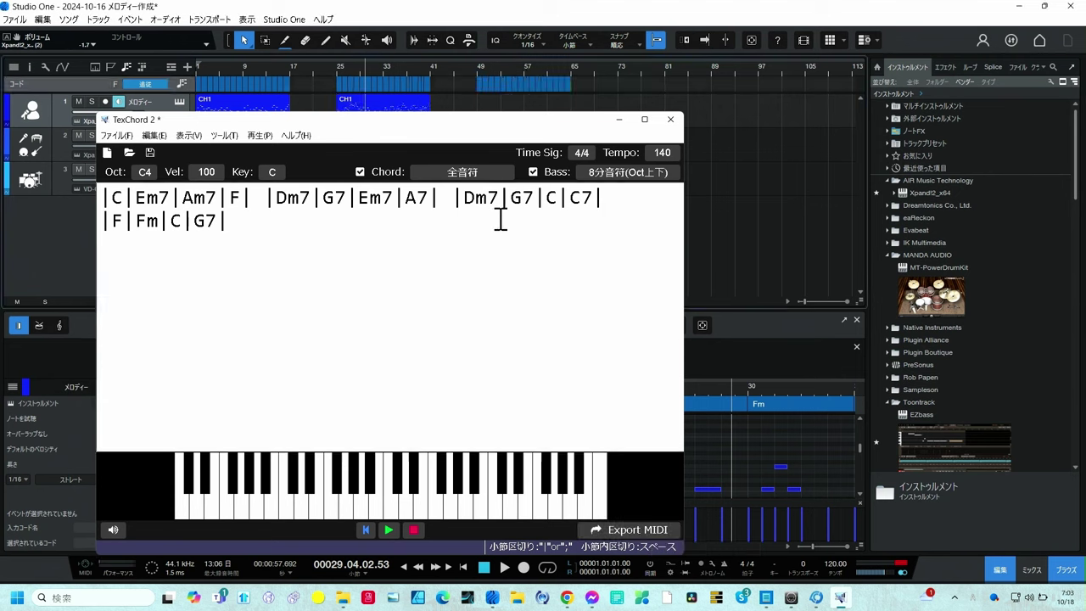
{"action": "left_click", "coordinate": [670, 118]}
Select the new chords, play the section from bar 49 until stopping, then zoom out.
{"action": "left_click_drag", "start_coordinate": [754, 83], "coordinate": [622, 82]}
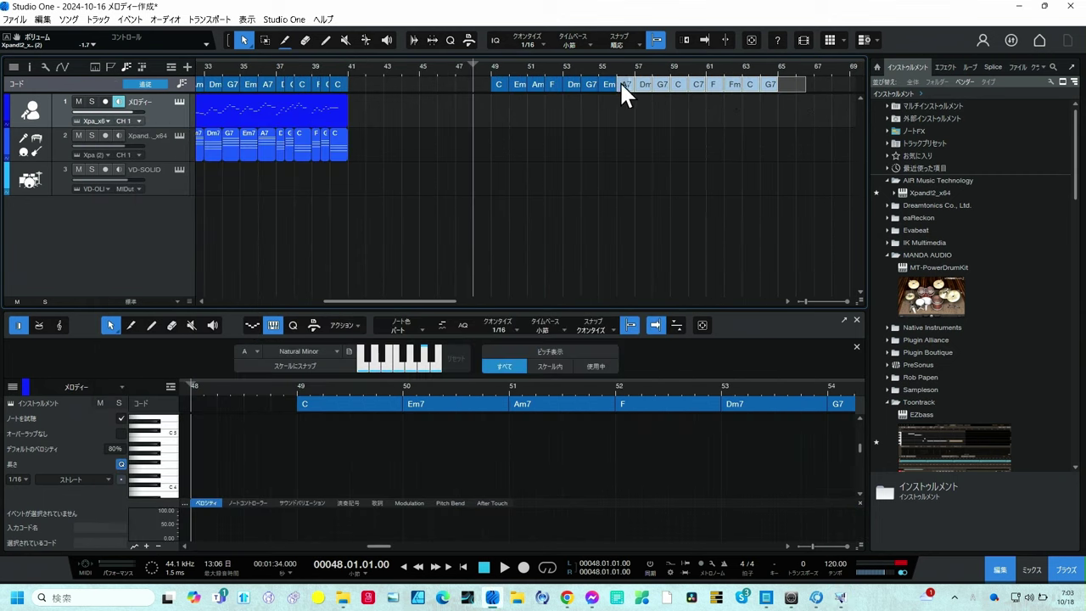
{"action": "mouse_move", "coordinate": [535, 86]}
{"action": "left_mouse_down"}
{"action": "mouse_move", "coordinate": [489, 91]}
{"action": "mouse_move", "coordinate": [520, 141]}
{"action": "left_mouse_up"}
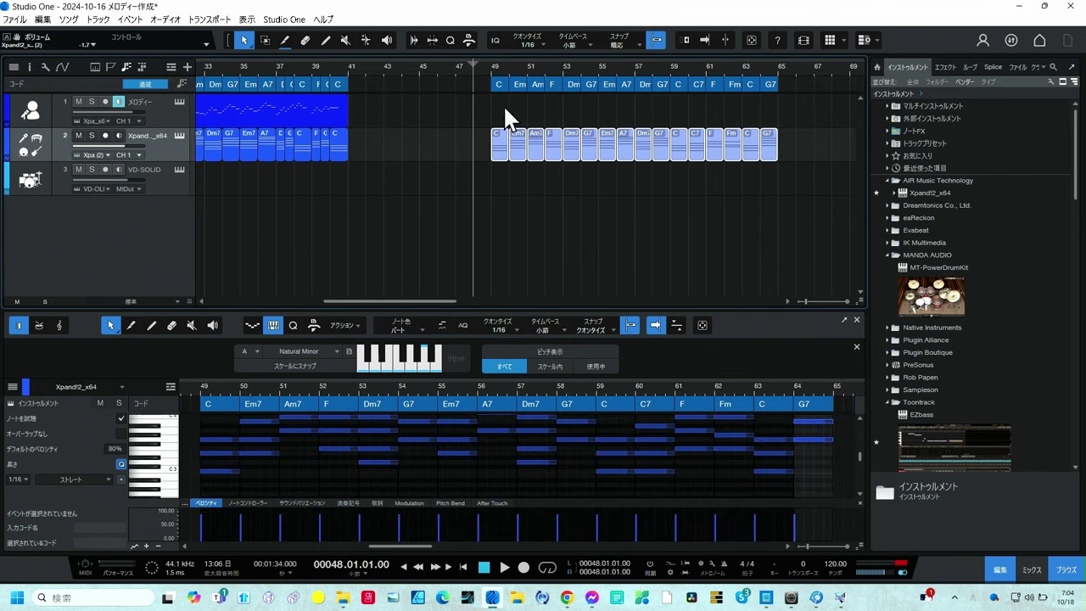
{"action": "left_click", "coordinate": [491, 67]}
{"action": "key", "text": "space"}
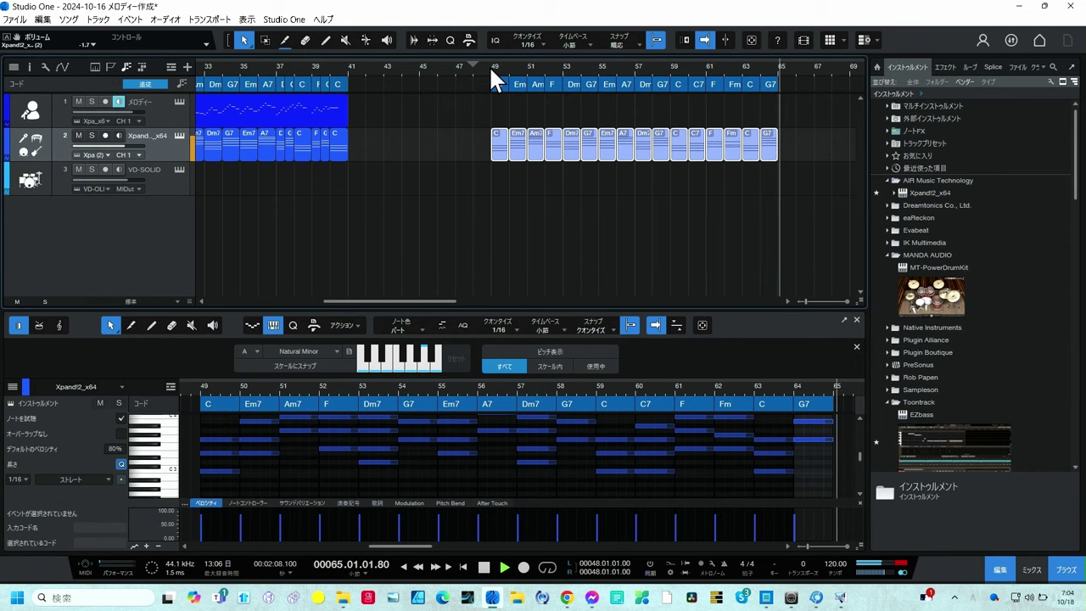
{"action": "key", "text": "space"}
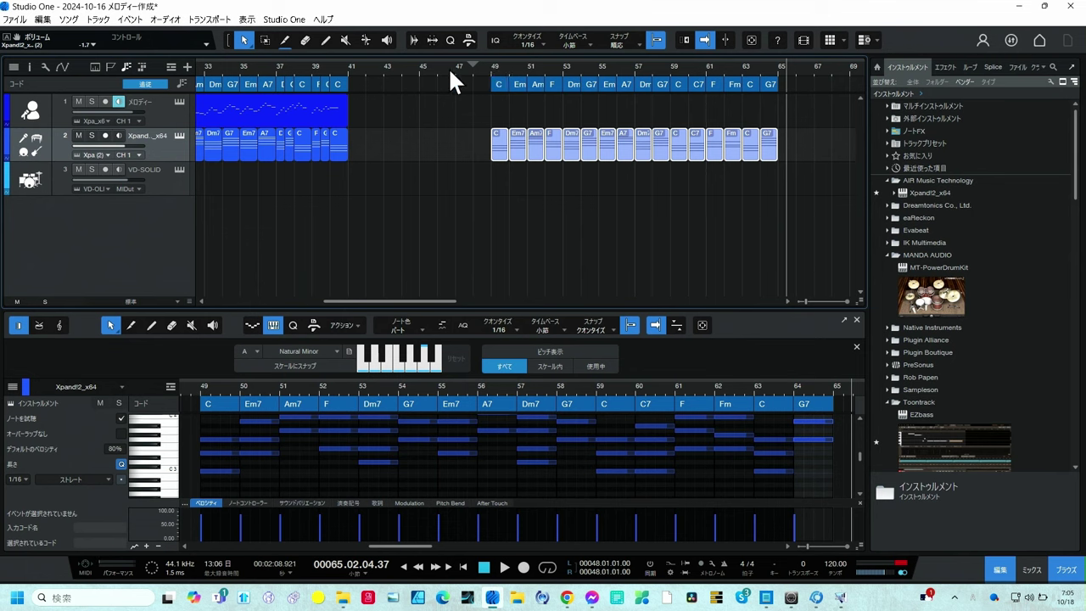
{"action": "left_click_drag", "start_coordinate": [456, 74], "coordinate": [479, 58]}
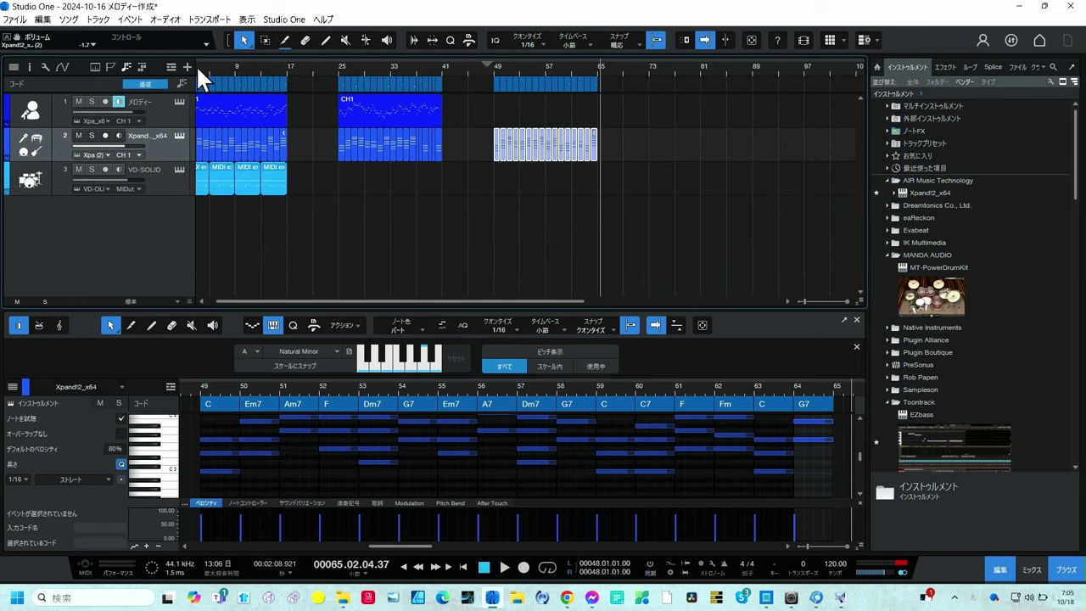
Play the song from the start, stop at bar 17, and zoom in around bar 25.
{"action": "key", "text": "Home"}
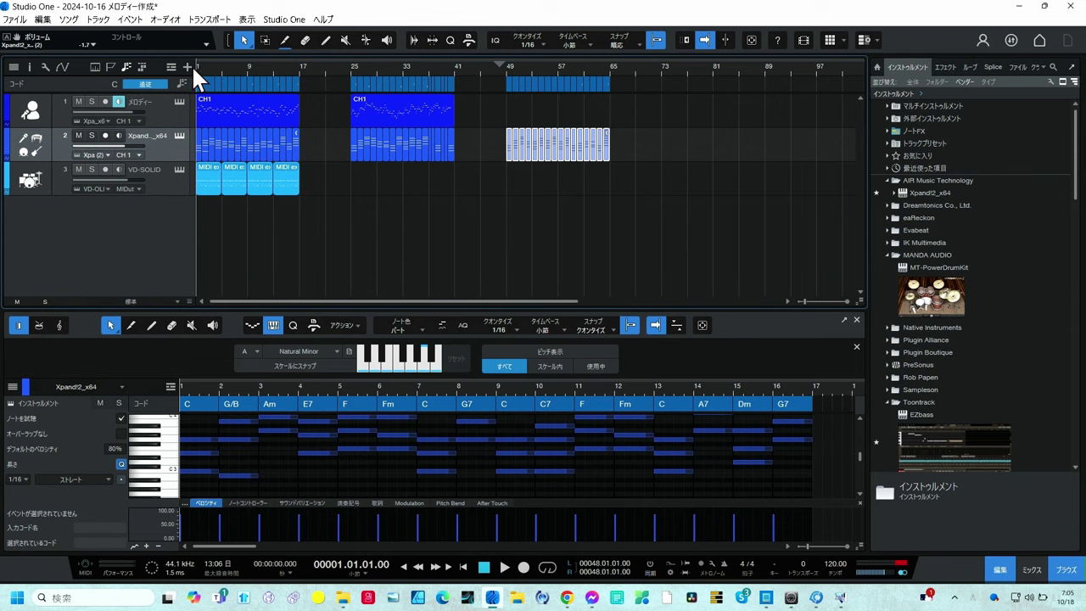
{"action": "left_click", "coordinate": [505, 568]}
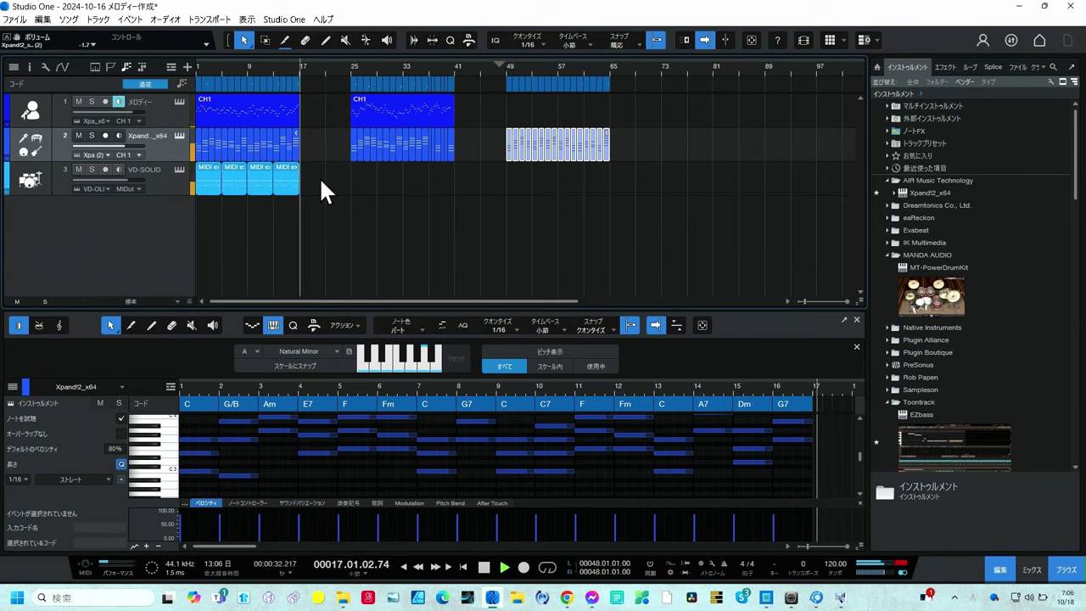
{"action": "key", "text": "space"}
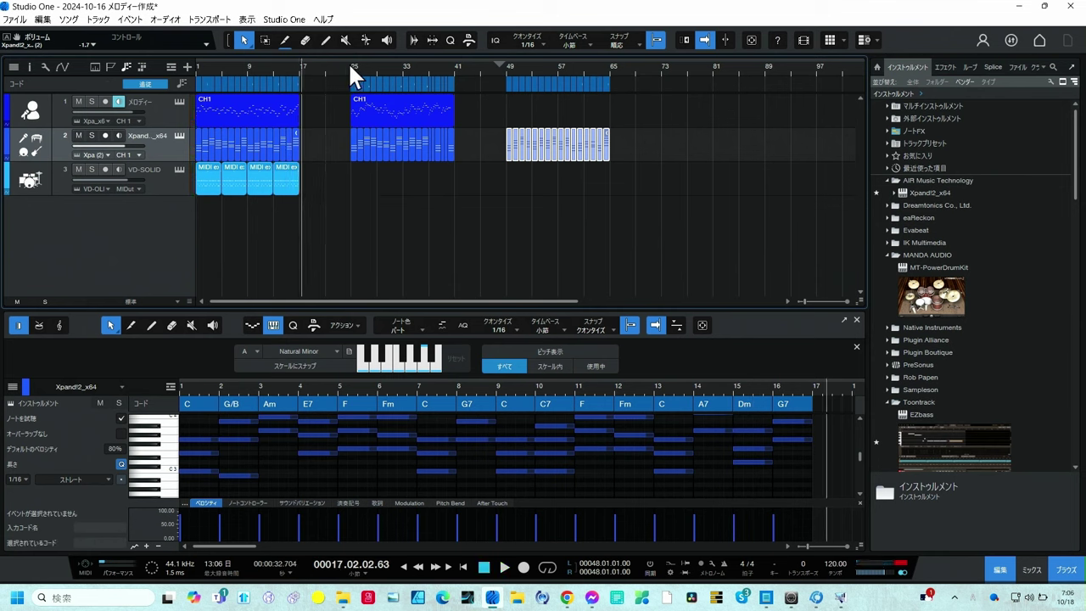
{"action": "left_click_drag", "start_coordinate": [349, 66], "coordinate": [341, 85]}
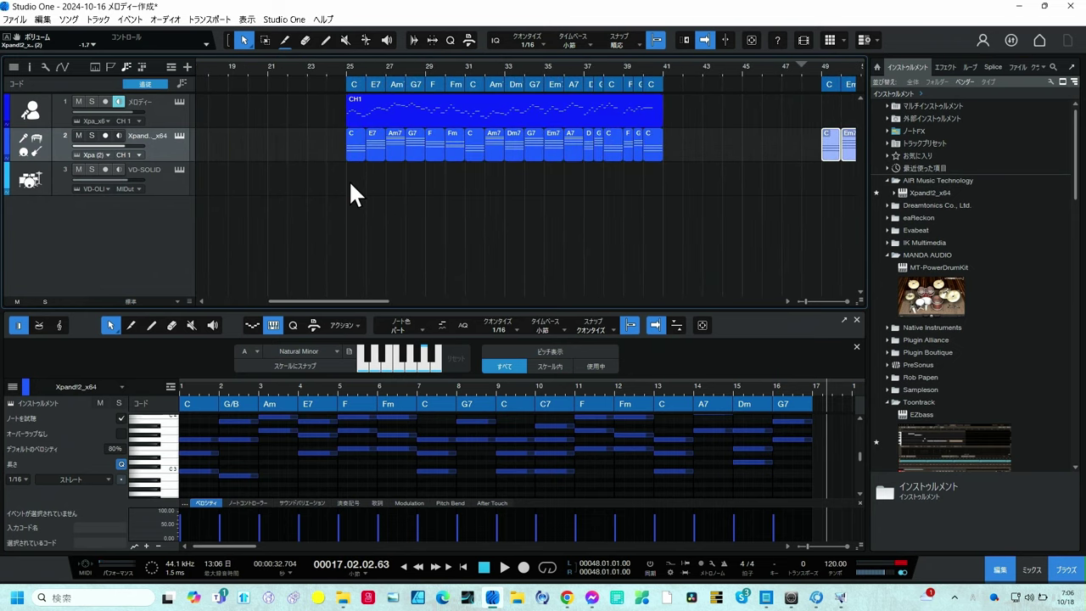
Play bars 25 to about 41 (C, E7, Am7 … F, G, C) and stop.
{"action": "left_click", "coordinate": [342, 67]}
{"action": "key", "text": "space"}
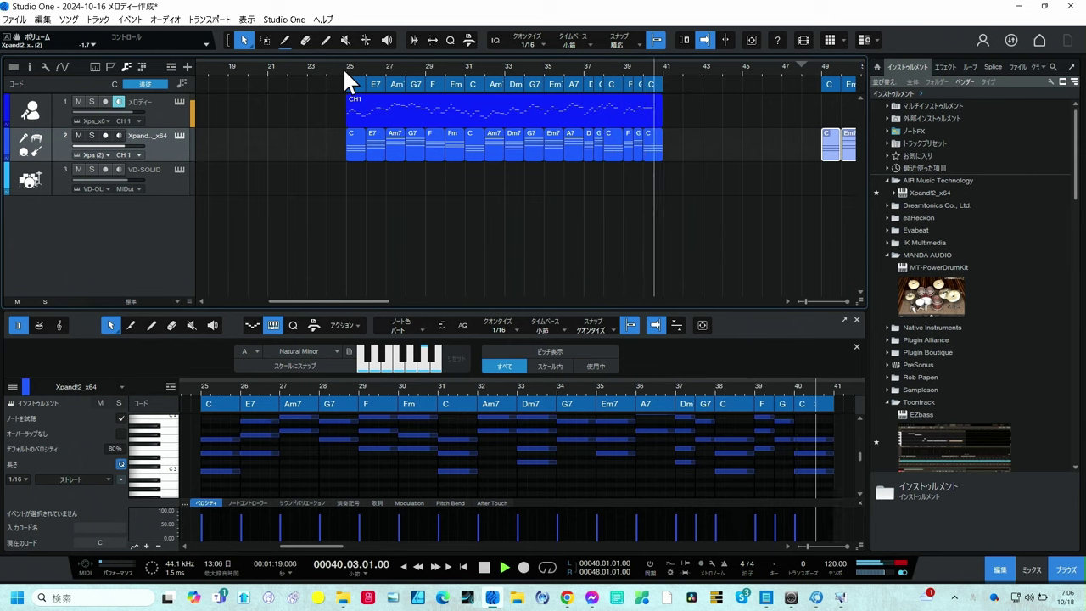
{"action": "key", "text": "space"}
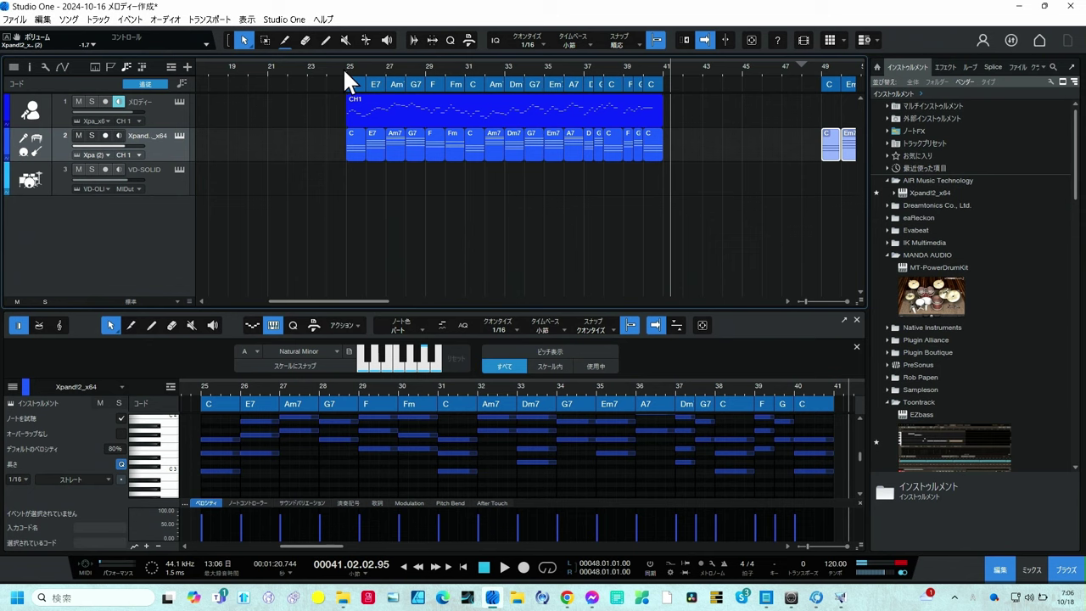
Zoom the arrange view out to bars 9–113 and switch to the web browser.
{"action": "scroll", "coordinate": [318, 63], "scroll_direction": "down", "scroll_amount": 2}
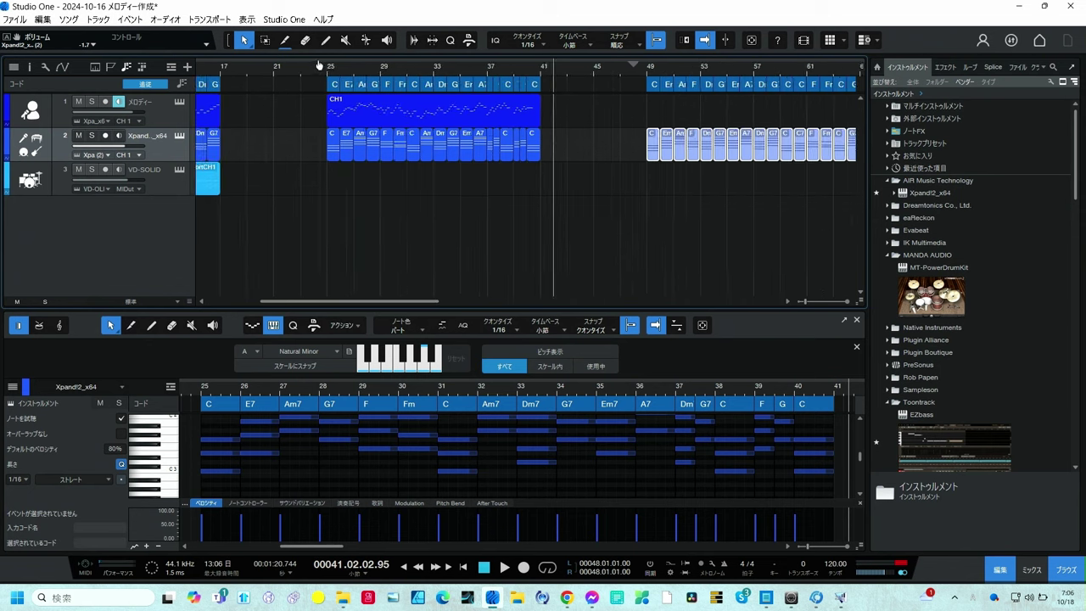
{"action": "scroll", "coordinate": [319, 66], "scroll_direction": "down", "scroll_amount": 3}
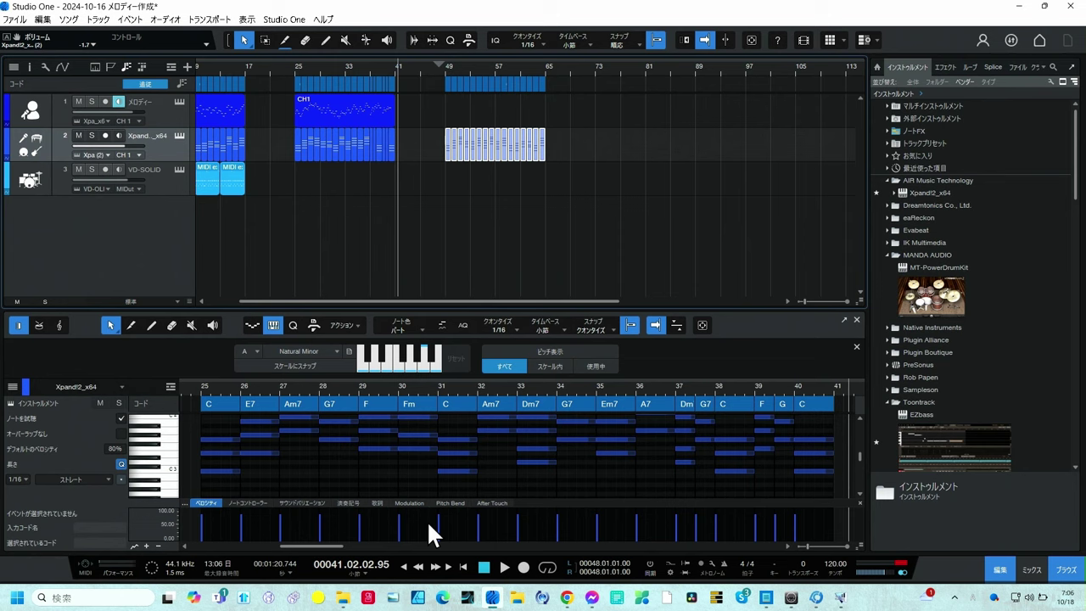
{"action": "left_click", "coordinate": [563, 599]}
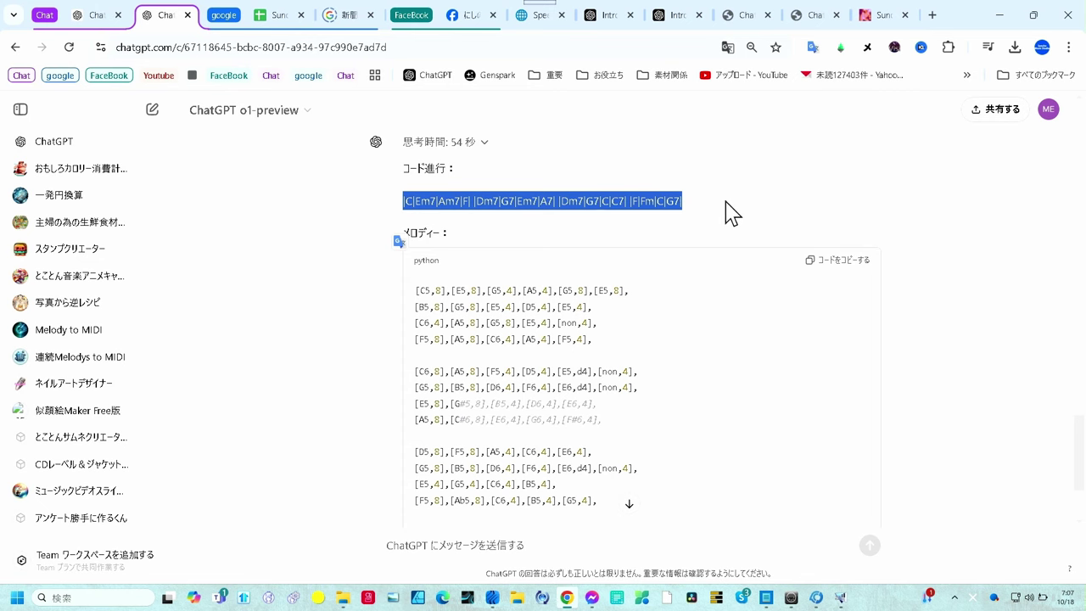
Copy the python melody code block from ChatGPT's 16-bar progression answer.
{"action": "scroll", "coordinate": [725, 212], "scroll_direction": "down", "scroll_amount": 1}
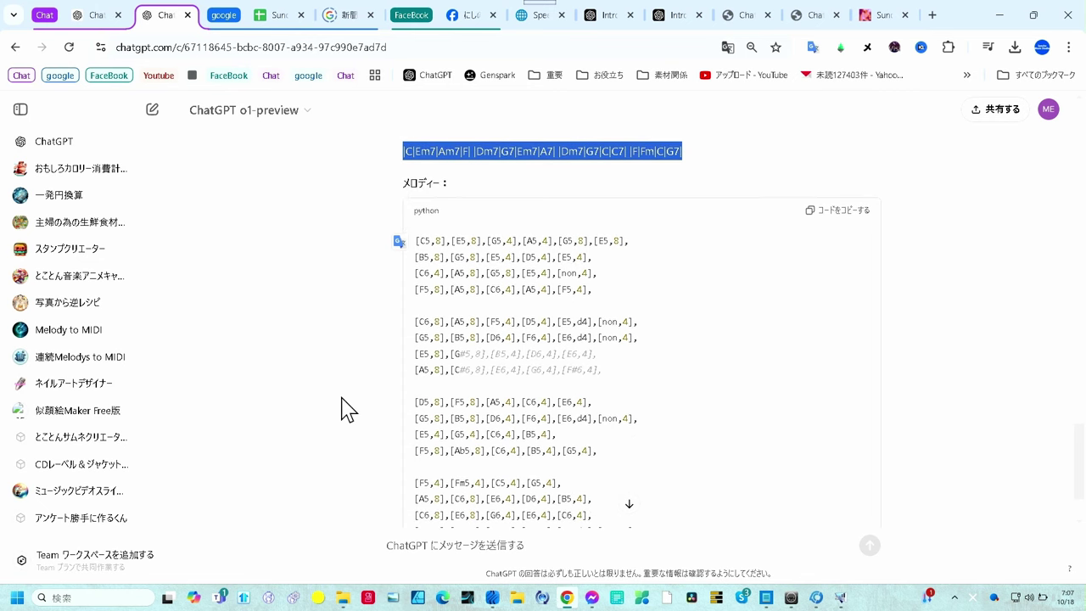
{"action": "left_click", "coordinate": [837, 212]}
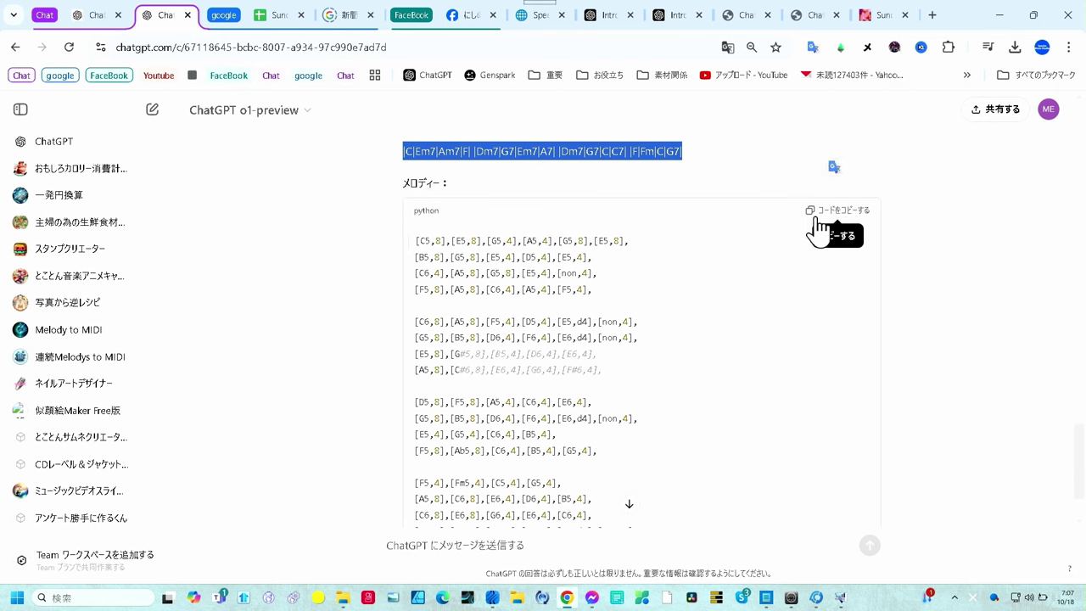
Paste the melody into GPT Melody Player, raise 108 to 110, and save as melody (9).mid.
{"action": "left_click", "coordinate": [810, 18]}
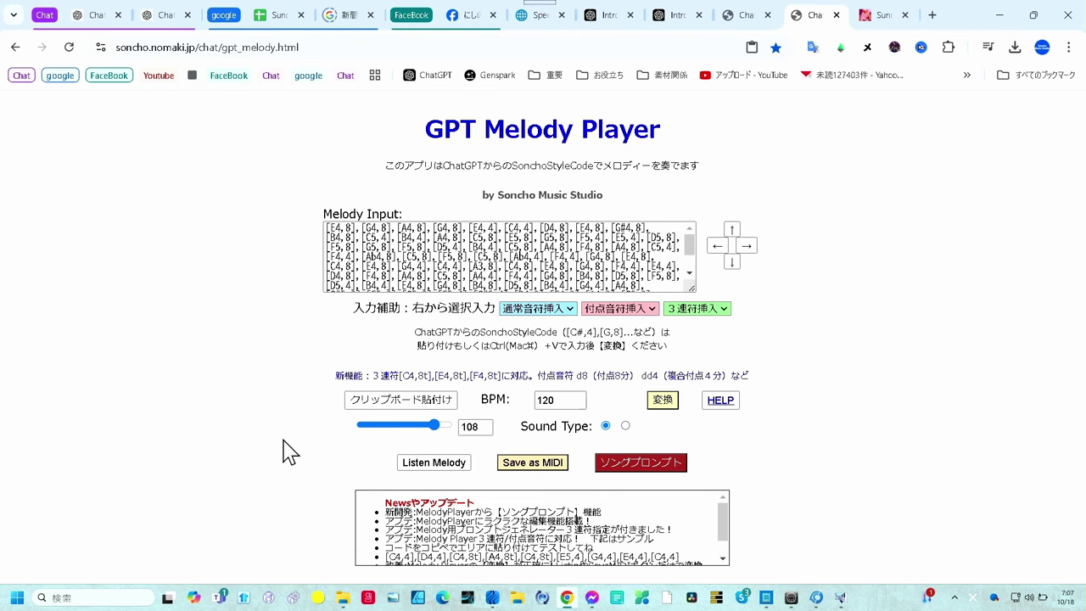
{"action": "left_click", "coordinate": [391, 406]}
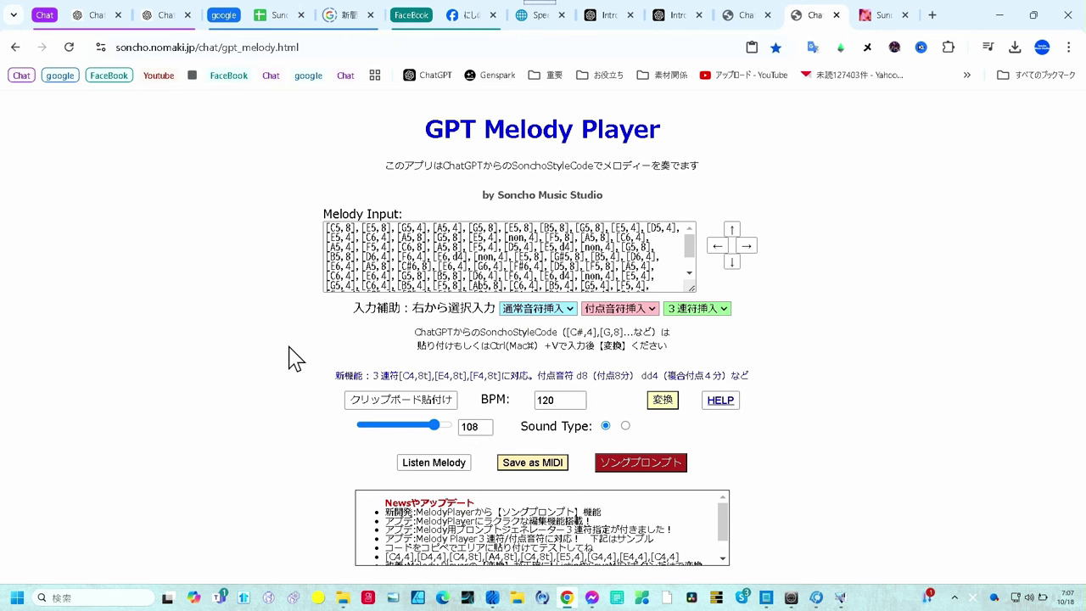
{"action": "left_click", "coordinate": [435, 425]}
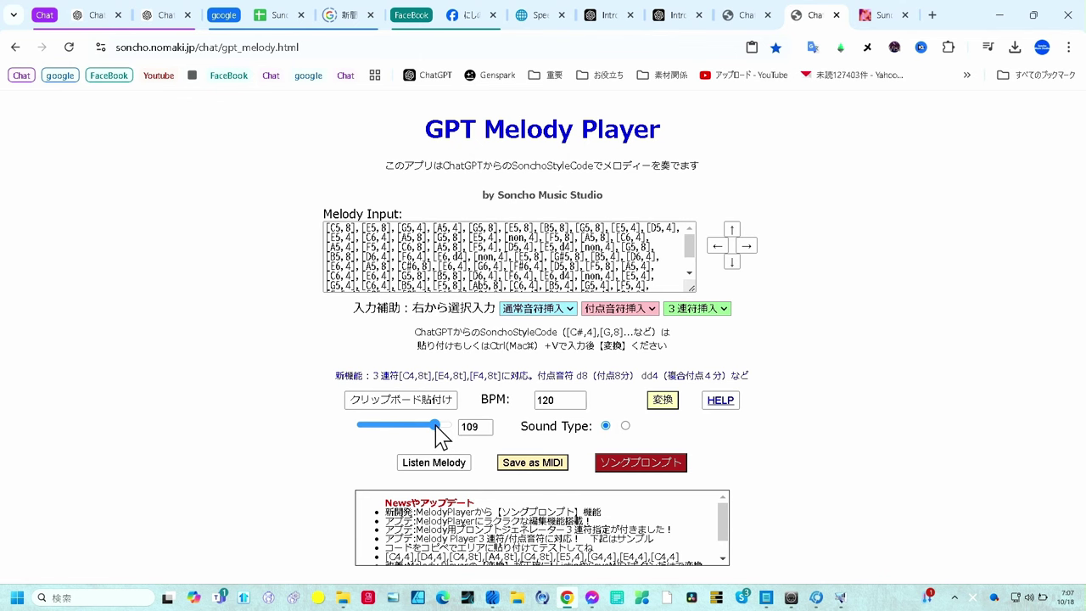
{"action": "left_click", "coordinate": [438, 425]}
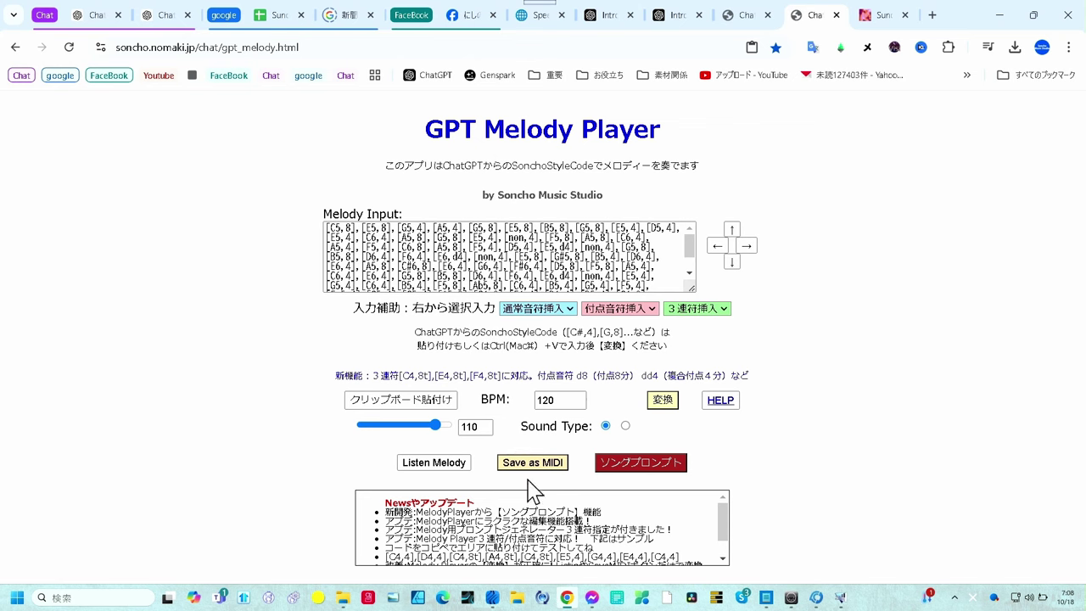
{"action": "left_click", "coordinate": [531, 463]}
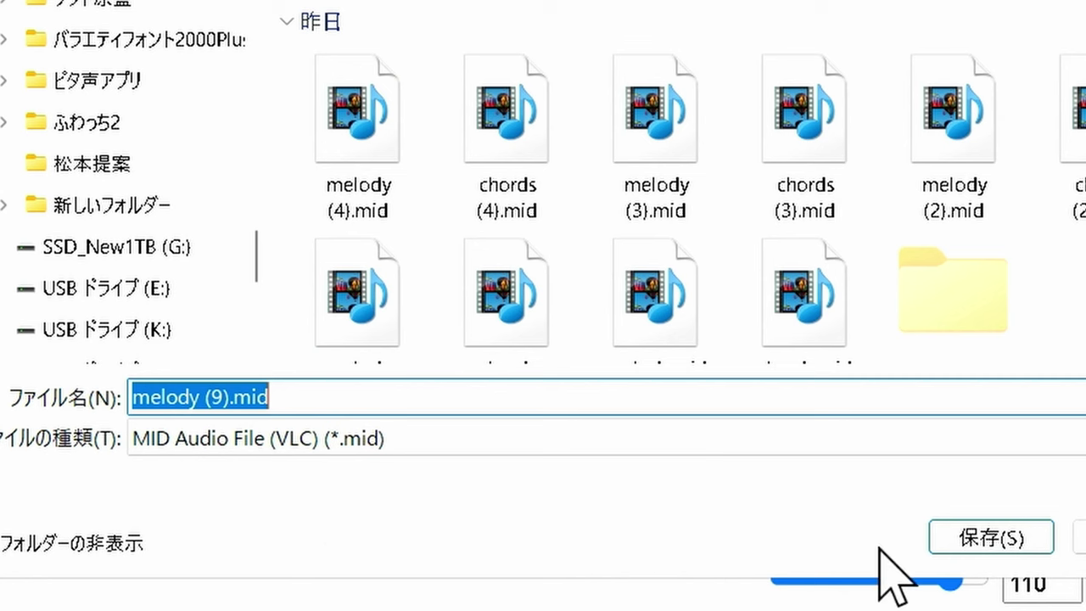
{"action": "left_click", "coordinate": [956, 547]}
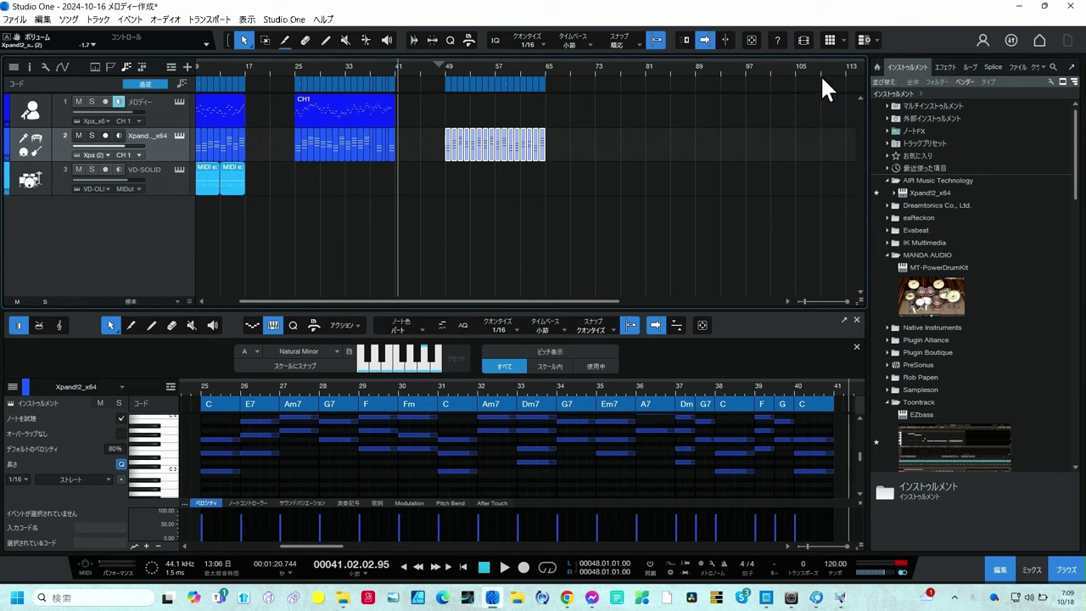
Place the new melody part on track 1 at bar 49, lined up with the chord part.
{"action": "left_click_drag", "start_coordinate": [470, 144], "coordinate": [468, 105]}
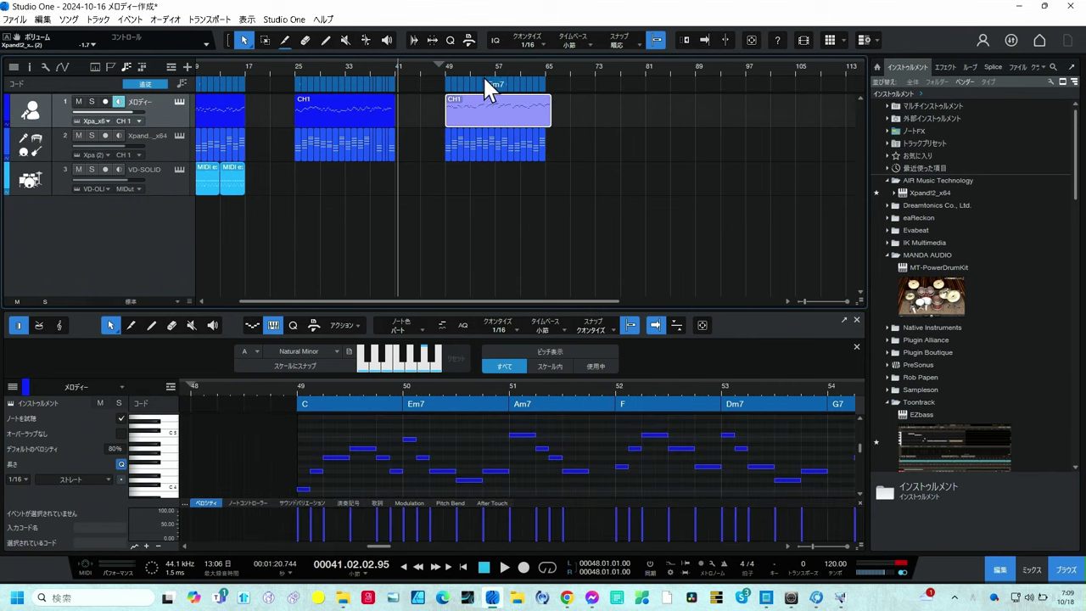
{"action": "scroll", "coordinate": [464, 75], "scroll_direction": "up", "scroll_amount": 2}
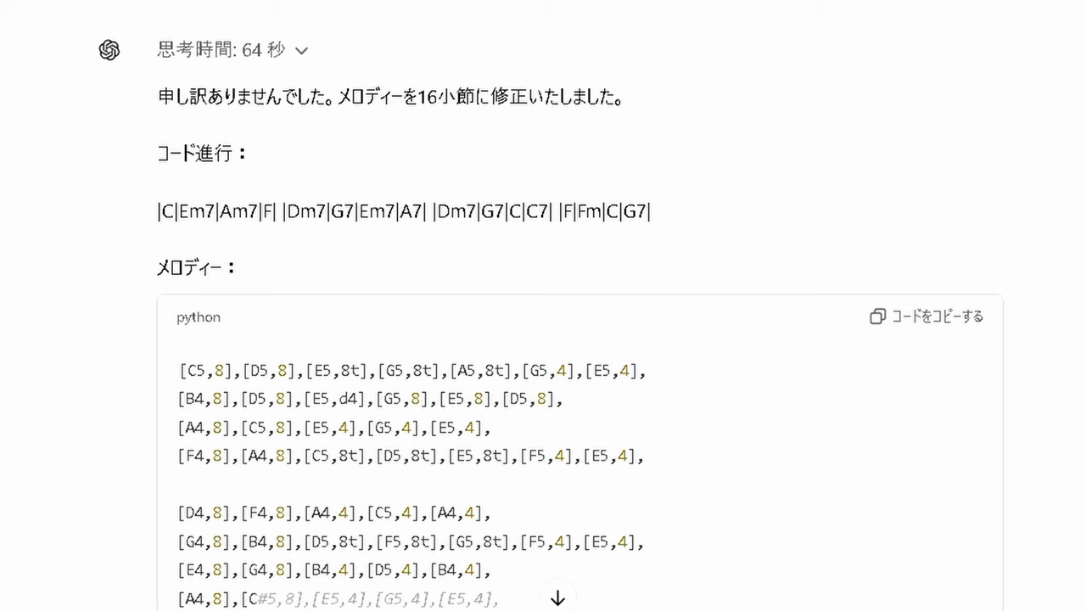
Select the chord progression line in ChatGPT's revised 16-bar melody answer.
{"action": "triple_click", "coordinate": [170, 212]}
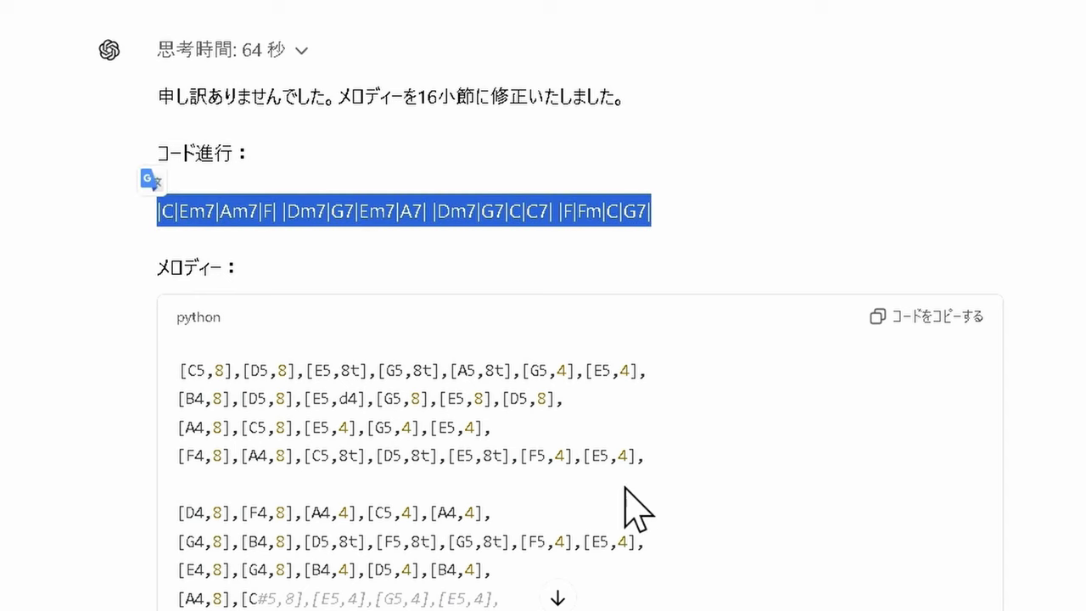
{"action": "scroll", "coordinate": [848, 339], "scroll_direction": "down", "scroll_amount": 3}
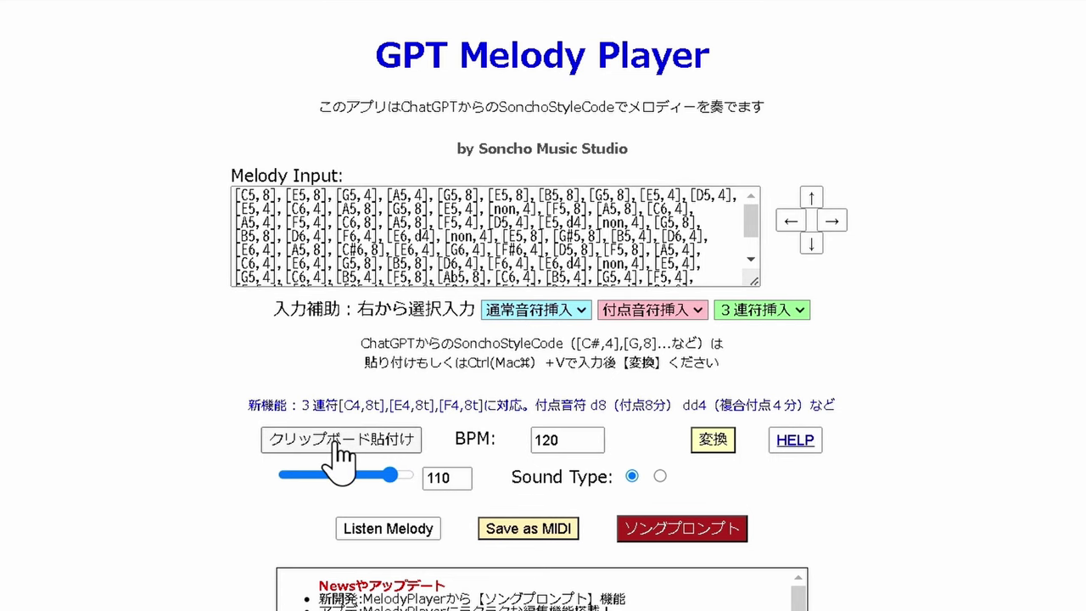
Paste the revised 16-bar melody into GPT Melody Player and save it as melody (10).mid.
{"action": "left_click", "coordinate": [341, 458]}
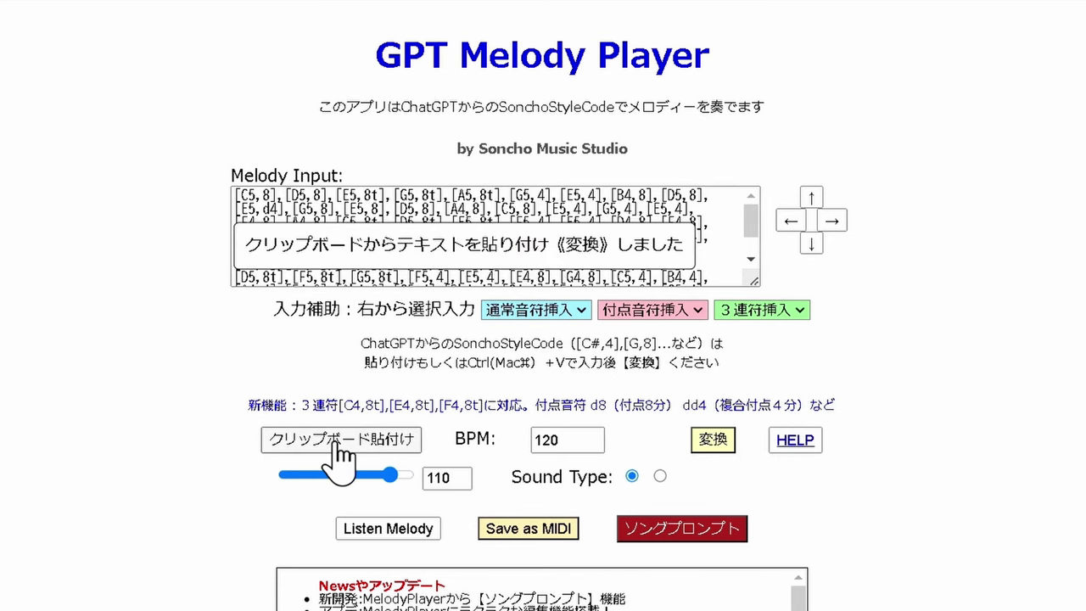
{"action": "left_click", "coordinate": [530, 529]}
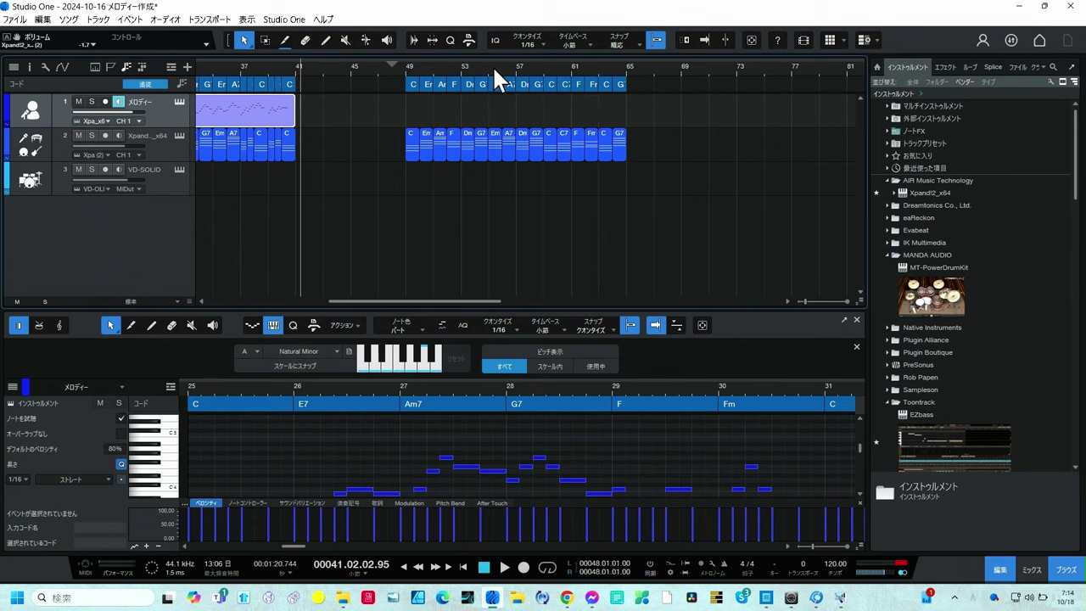
Put the revised melody CH1 part on the melody track and copy the drum clip to bar 49.
{"action": "left_click_drag", "start_coordinate": [494, 71], "coordinate": [424, 110]}
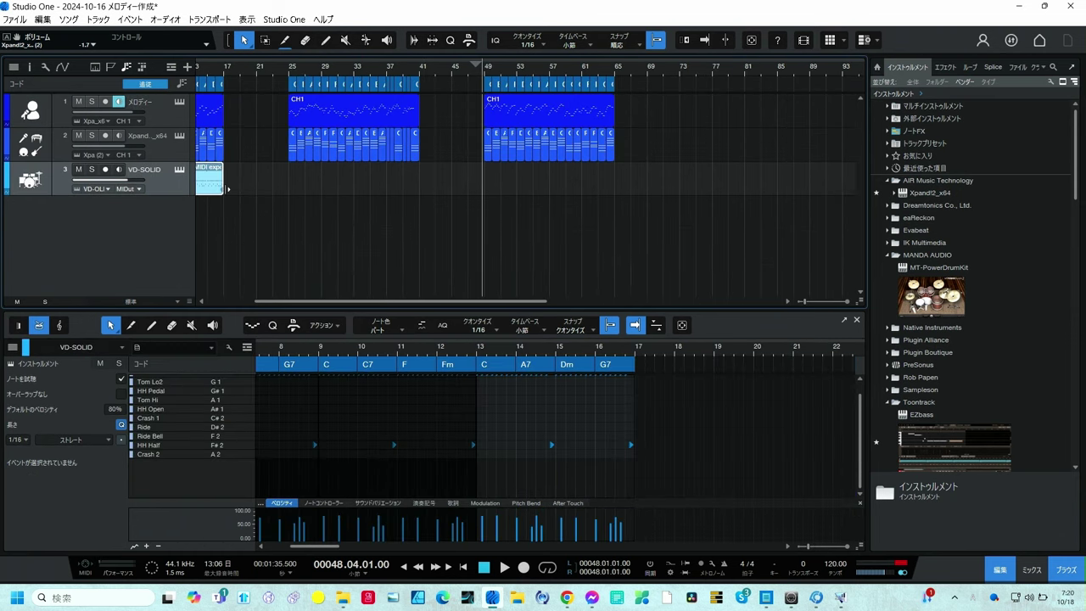
{"action": "left_click_drag", "start_coordinate": [214, 194], "coordinate": [506, 190]}
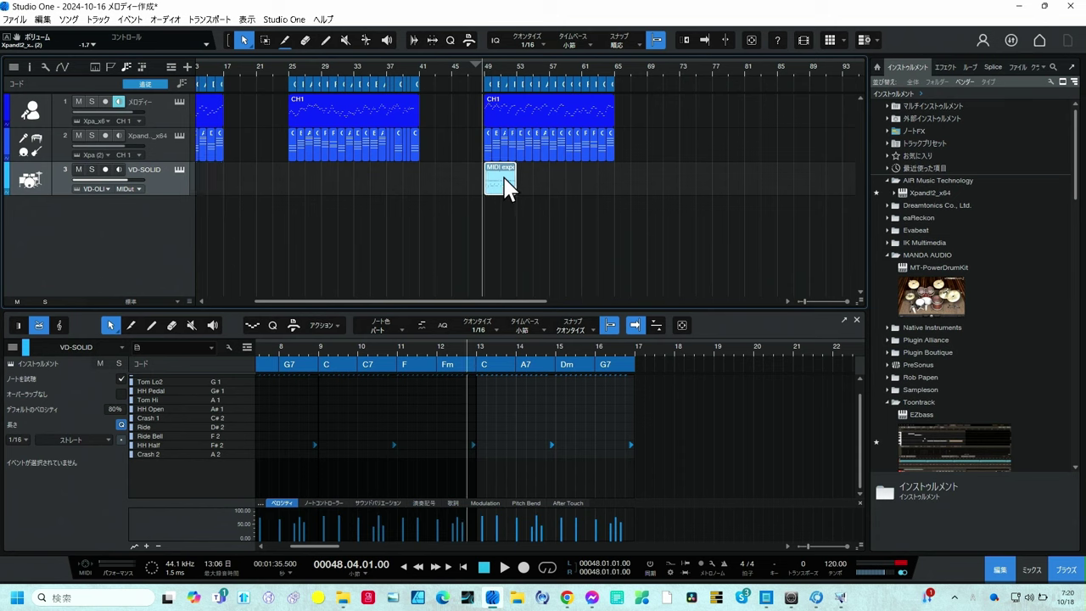
{"action": "scroll", "coordinate": [506, 190], "scroll_direction": "up", "scroll_amount": 3}
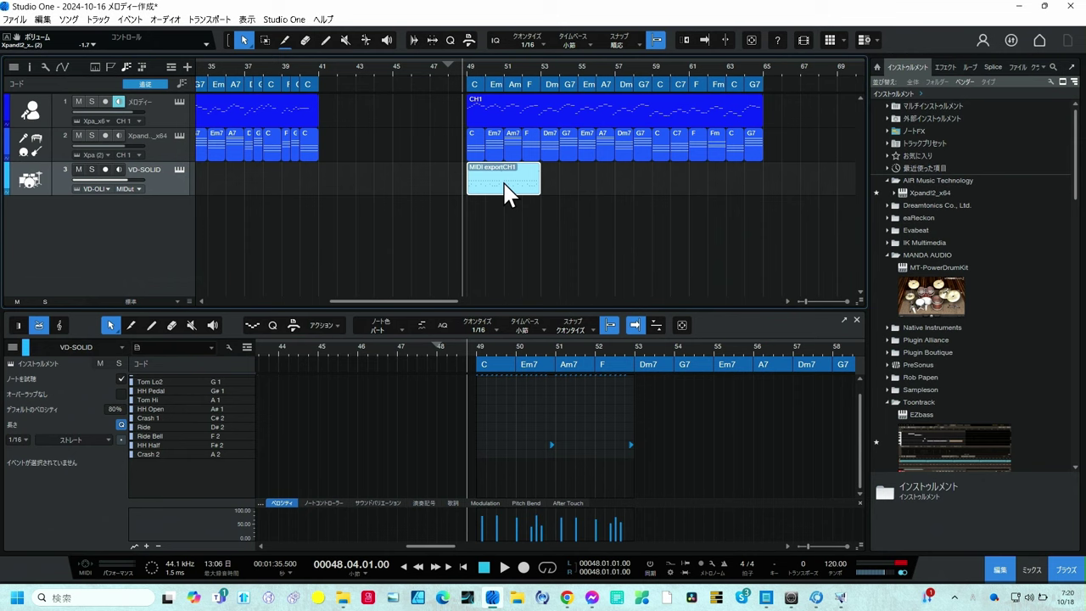
Duplicate the drum clip to fill bars 49–65 and play the section.
{"action": "key", "text": "d"}
{"action": "key", "text": "d"}
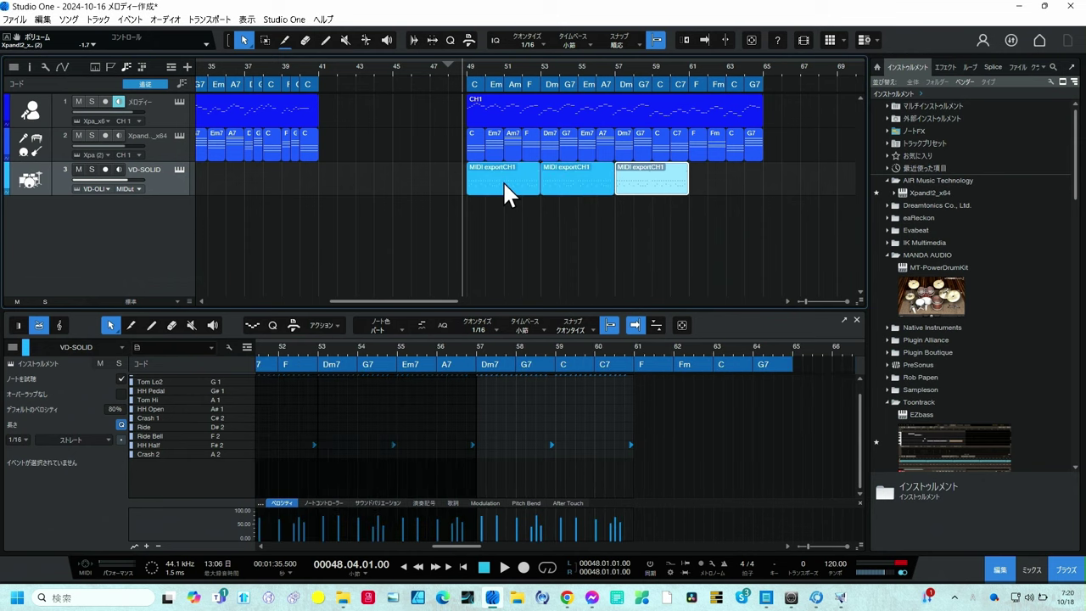
{"action": "key", "text": "d"}
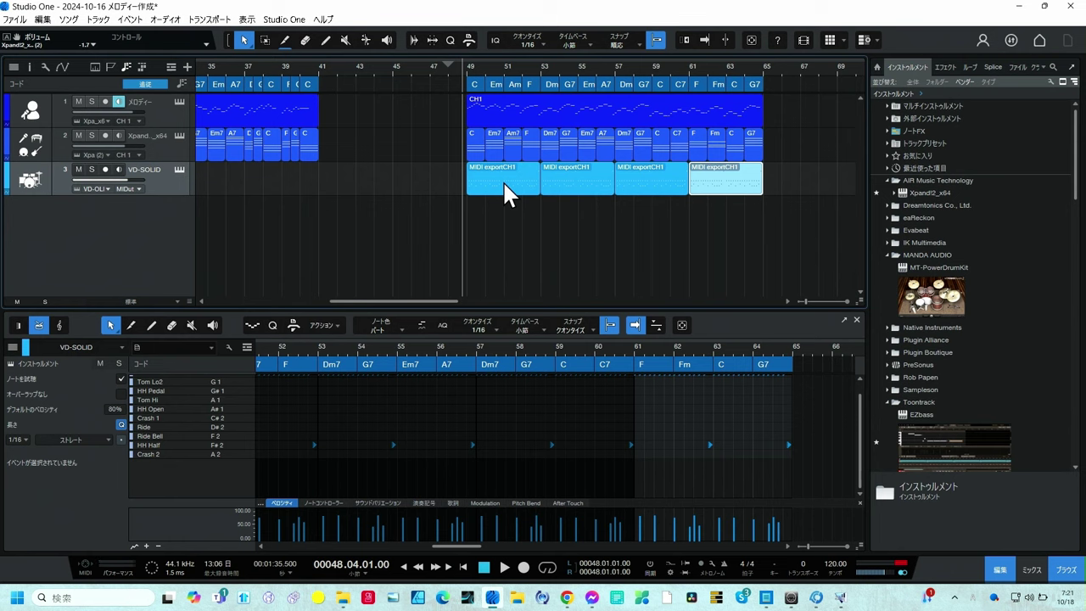
{"action": "key", "text": "space"}
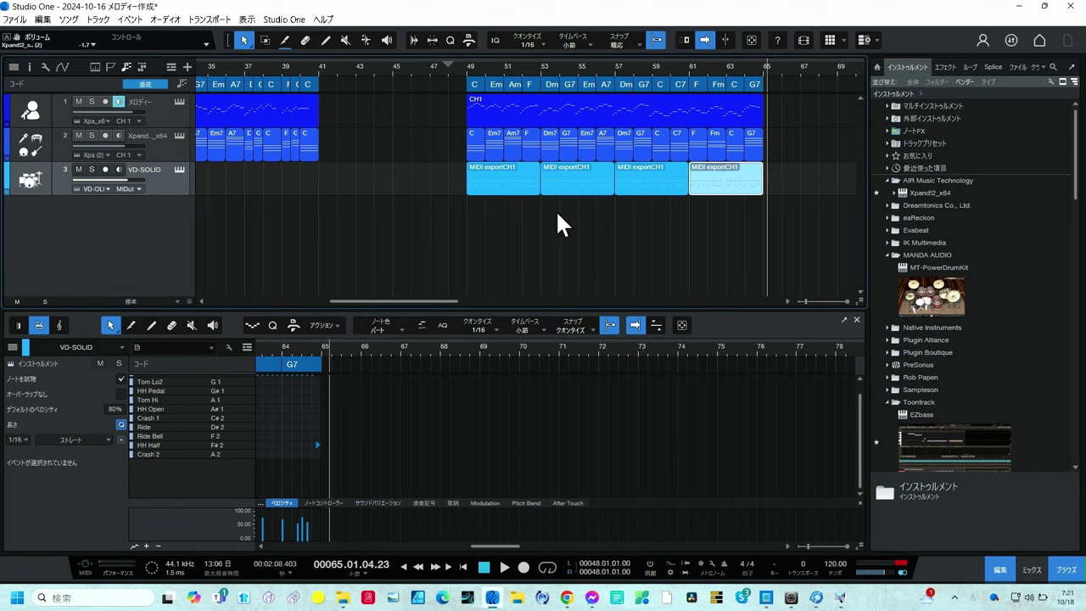
Open the melody CH1 clip in the piano roll and set the playhead near bar 58.
{"action": "double_click", "coordinate": [564, 109]}
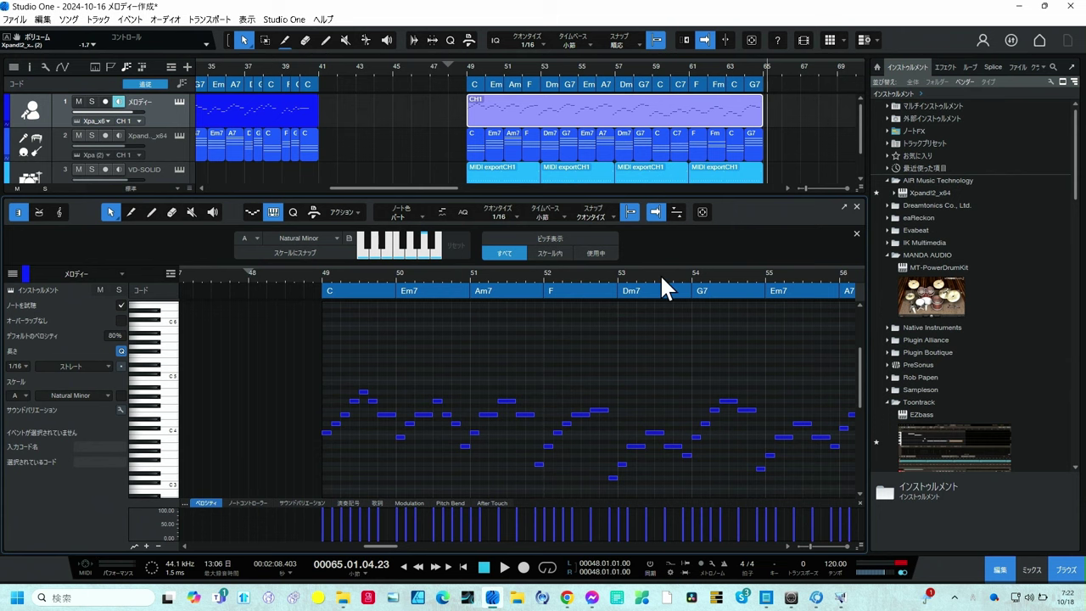
{"action": "mouse_move", "coordinate": [660, 278]}
{"action": "left_mouse_down"}
{"action": "mouse_move", "coordinate": [637, 271]}
{"action": "mouse_move", "coordinate": [821, 293]}
{"action": "mouse_move", "coordinate": [716, 291]}
{"action": "left_mouse_up"}
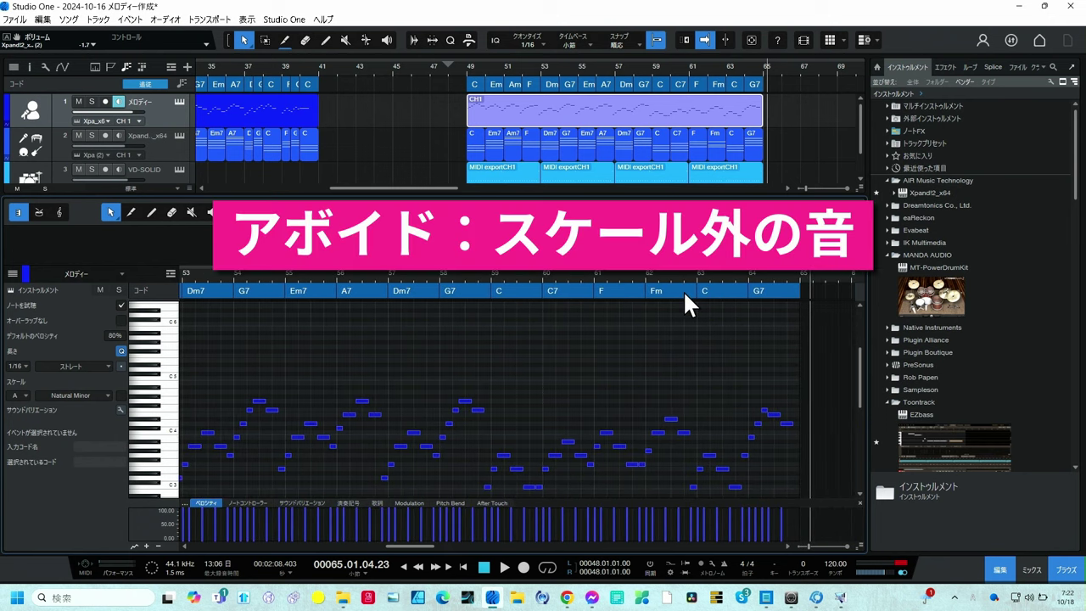
{"action": "left_click", "coordinate": [531, 280]}
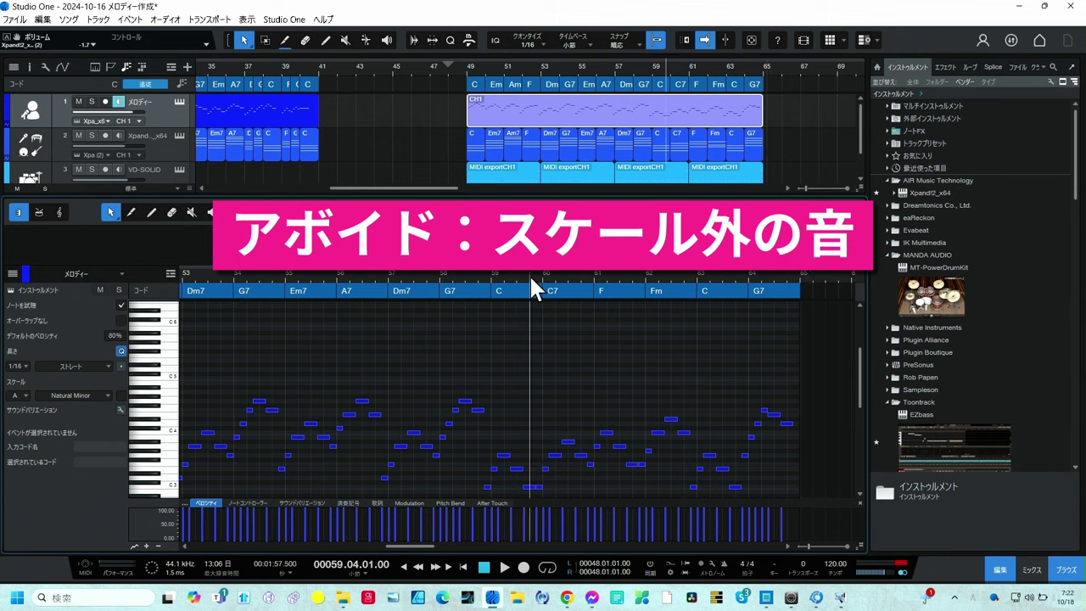
{"action": "left_click", "coordinate": [482, 278]}
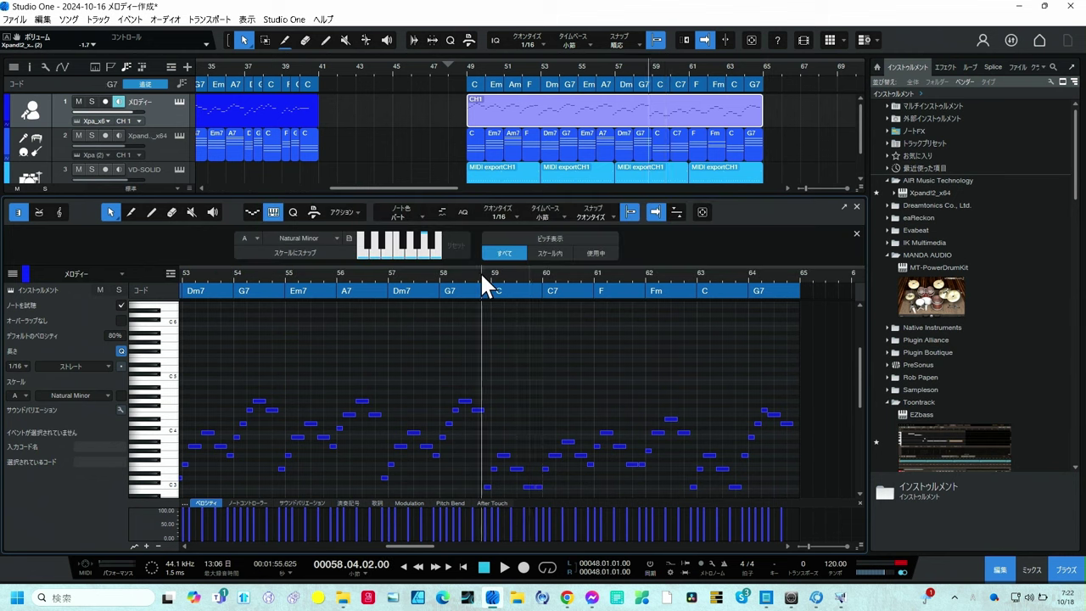
Play the melody from bar 58, then zoom in on bars 59–63.
{"action": "key", "text": "space"}
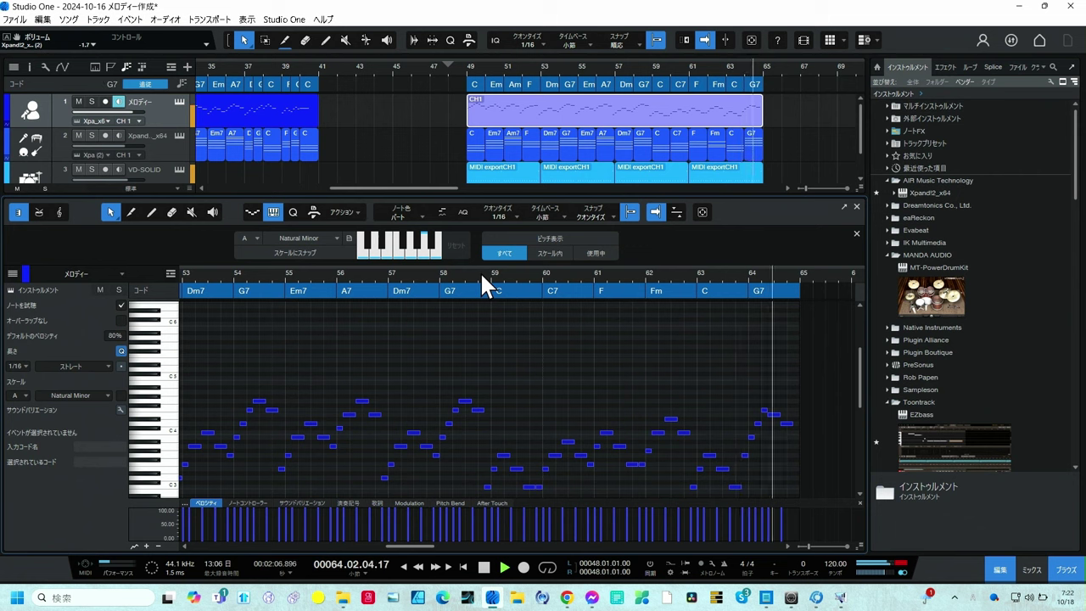
{"action": "key", "text": "space"}
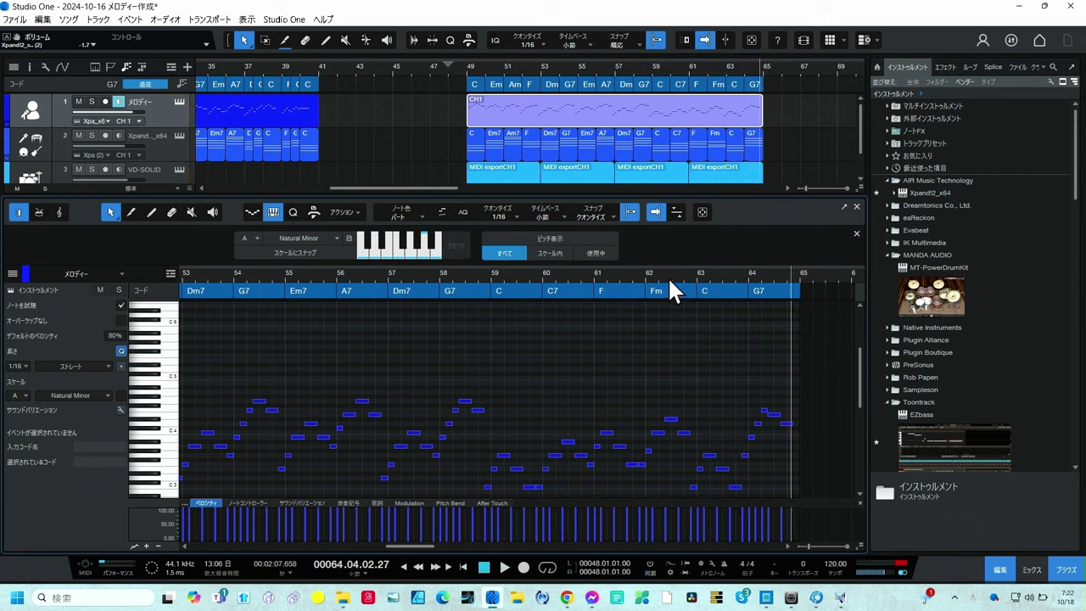
{"action": "scroll", "coordinate": [668, 280], "scroll_direction": "up", "scroll_amount": 3}
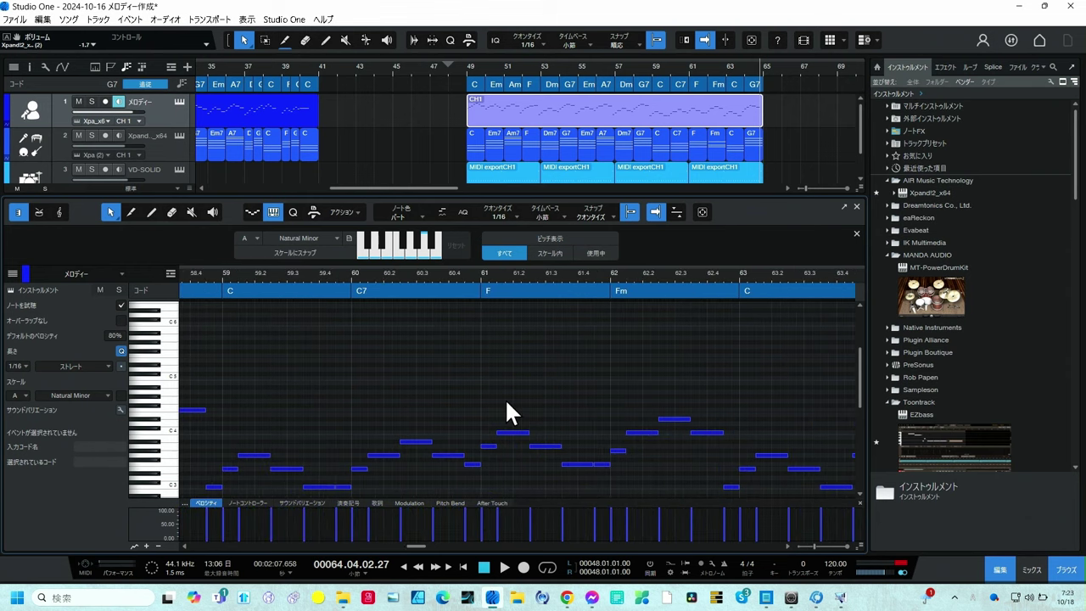
{"action": "scroll", "coordinate": [170, 465], "scroll_direction": "up", "scroll_amount": 2}
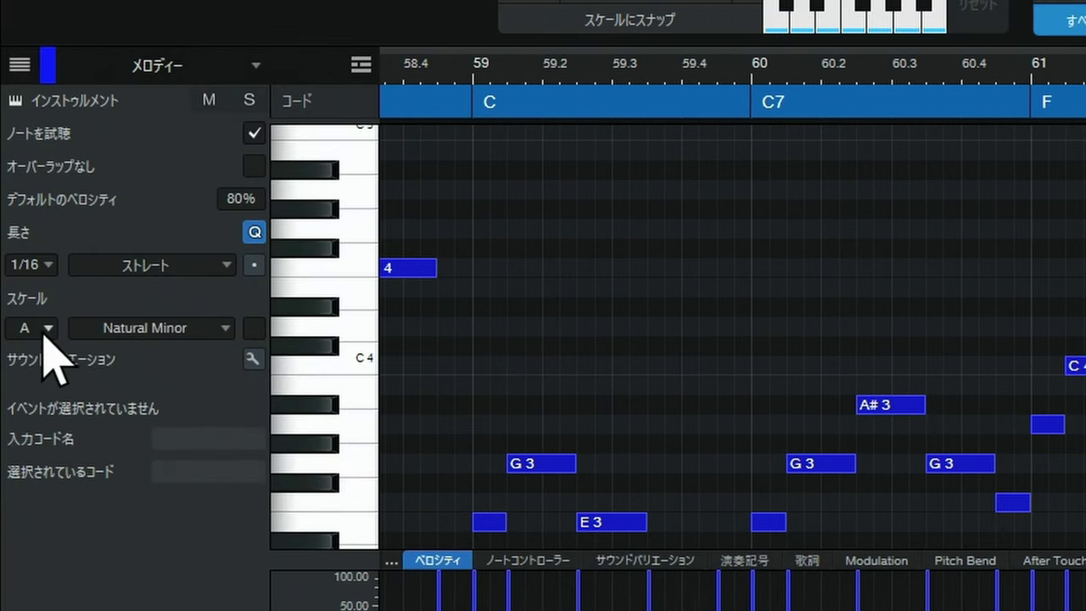
Set the piano roll scale to C Major with Snap to Scale enabled.
{"action": "left_click", "coordinate": [47, 331]}
{"action": "left_click", "coordinate": [54, 386]}
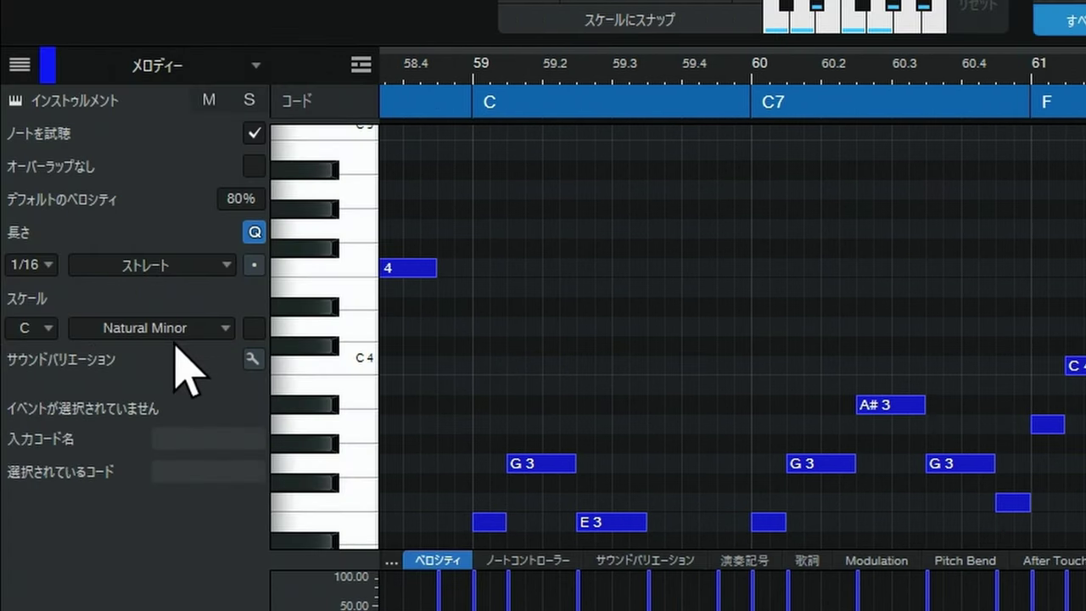
{"action": "left_click", "coordinate": [176, 331]}
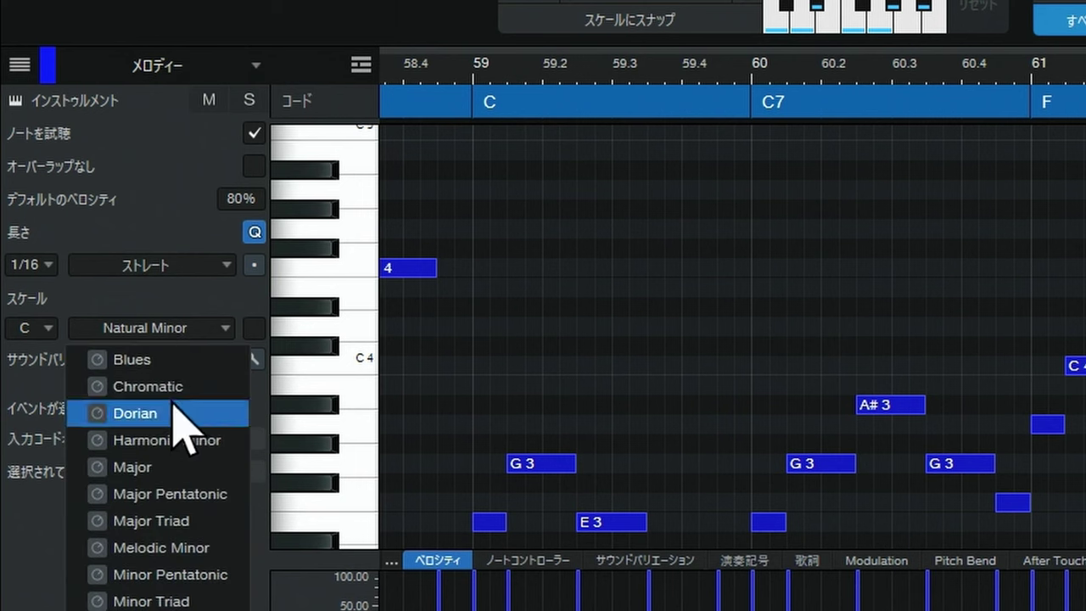
{"action": "left_click", "coordinate": [148, 466]}
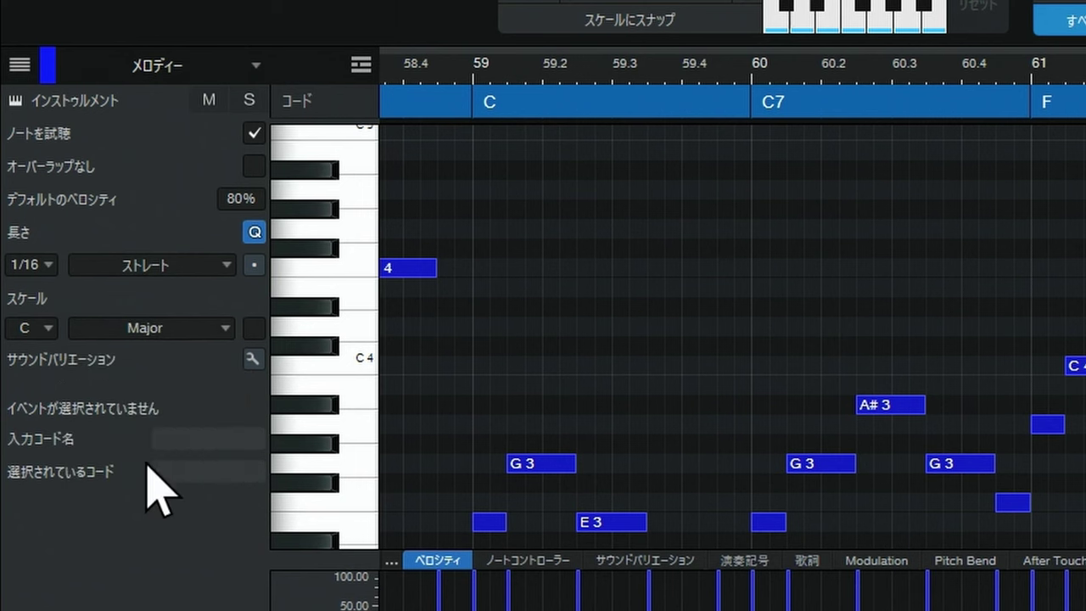
{"action": "left_click", "coordinate": [254, 328]}
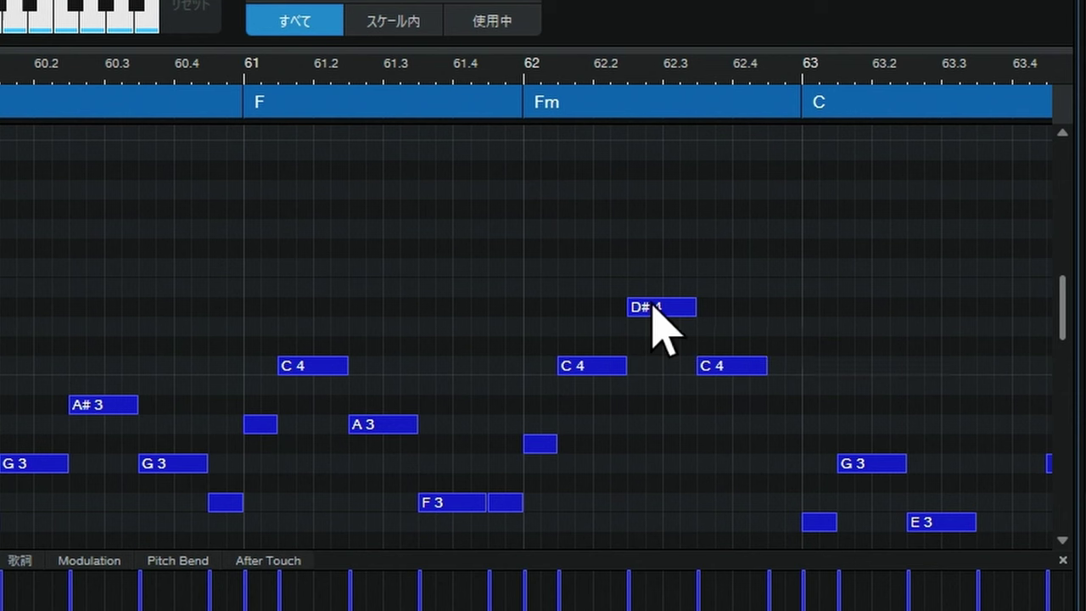
Raise the D#4 note at bar 62 to F4 and audition from bar 61.
{"action": "left_click_drag", "start_coordinate": [653, 307], "coordinate": [650, 293]}
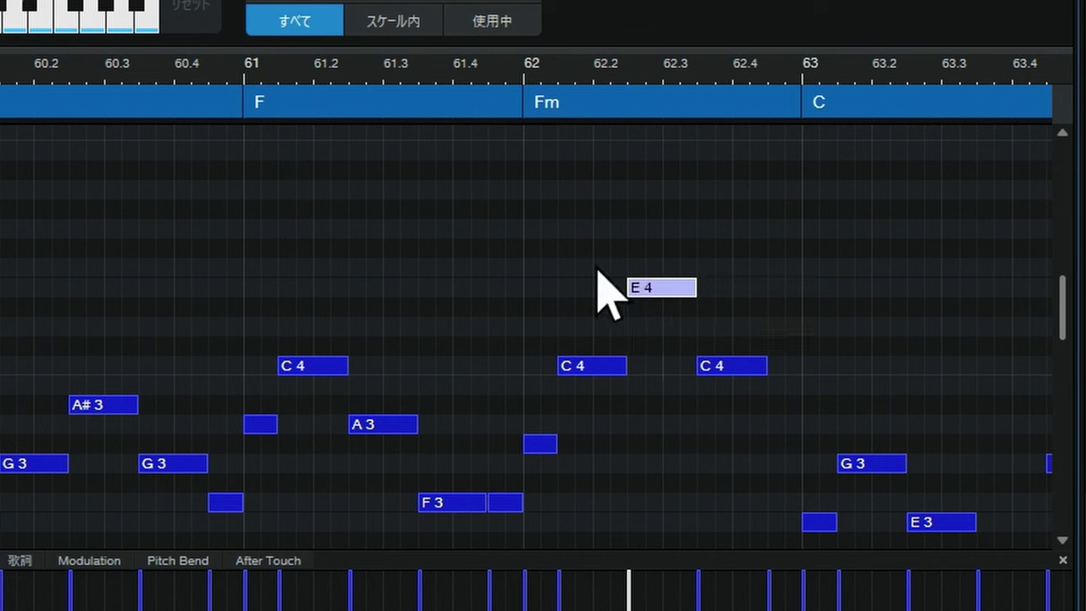
{"action": "left_click", "coordinate": [204, 69]}
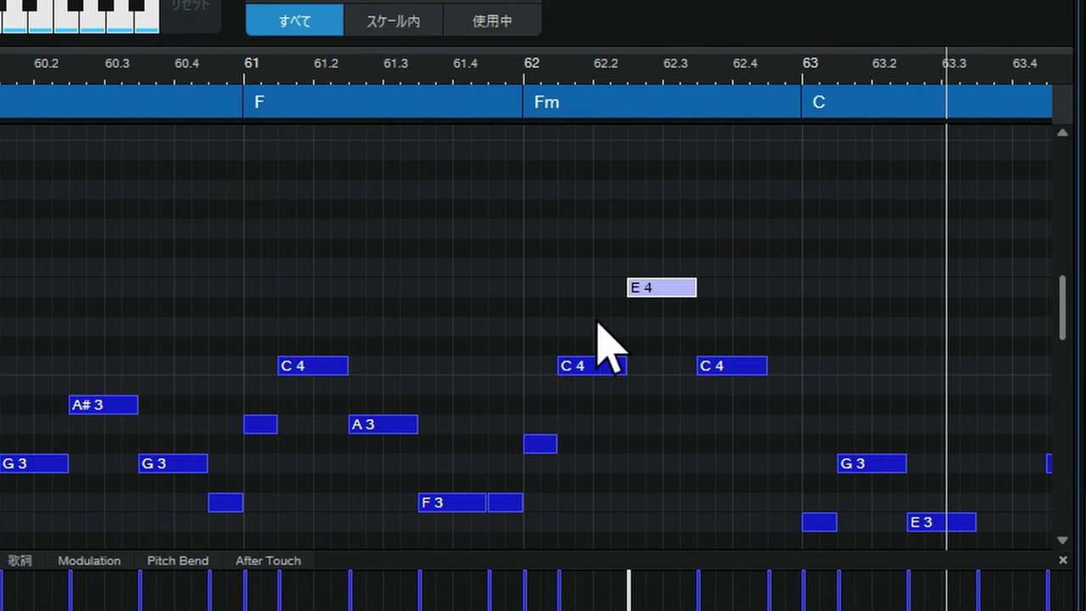
{"action": "left_click_drag", "start_coordinate": [650, 286], "coordinate": [646, 270]}
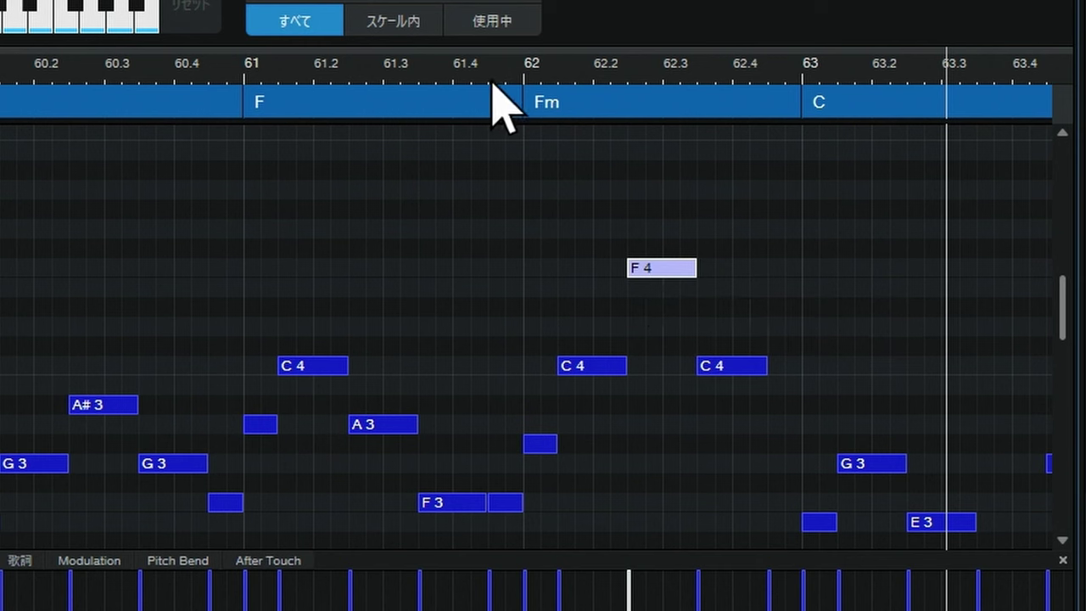
{"action": "left_click", "coordinate": [437, 73]}
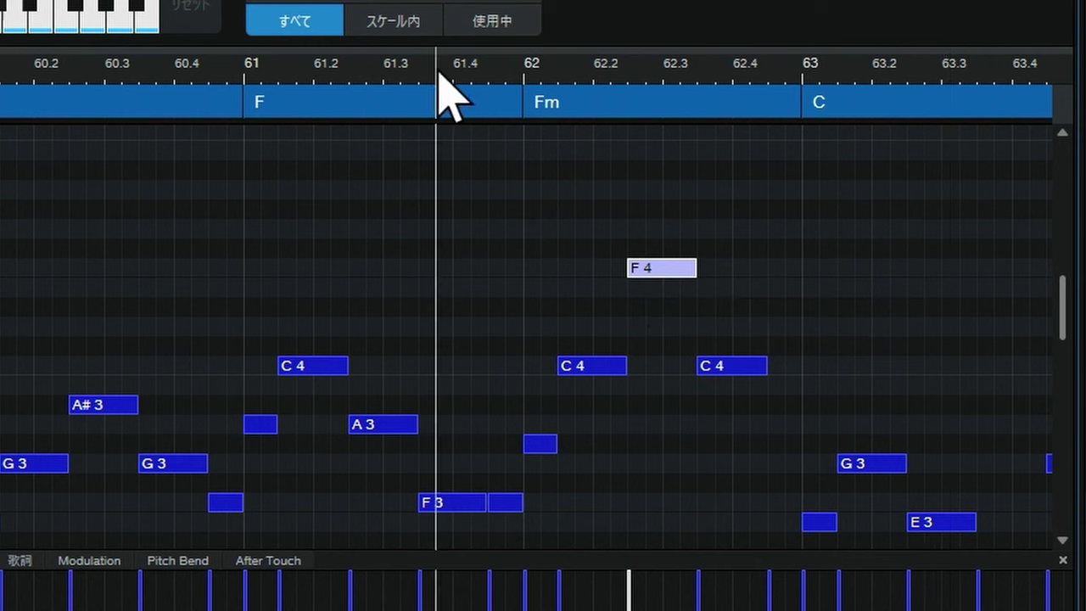
{"action": "left_click", "coordinate": [215, 72]}
{"action": "key", "text": "space"}
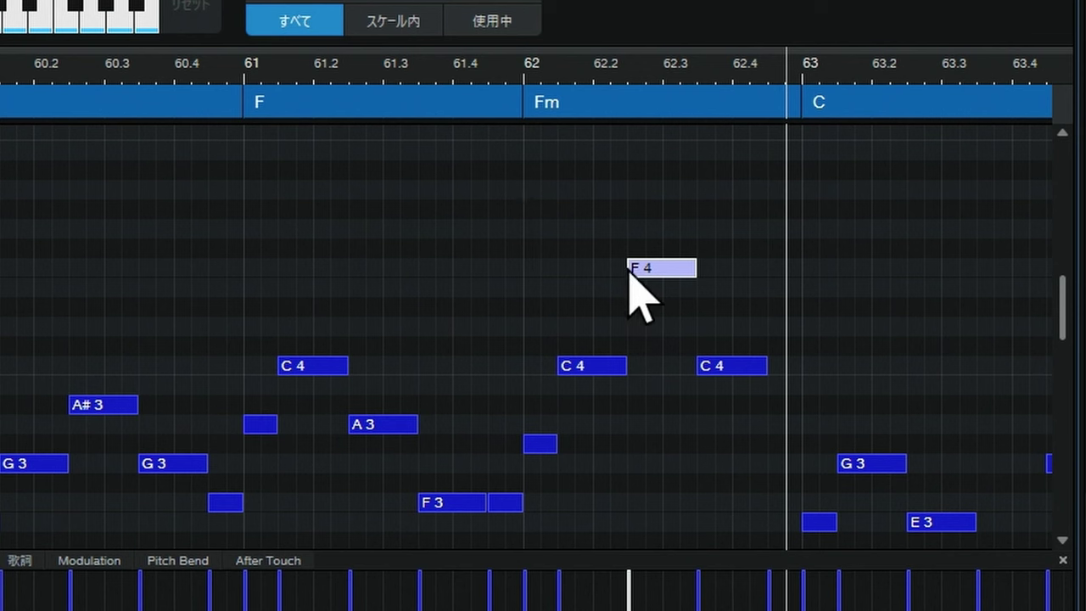
{"action": "mouse_move", "coordinate": [666, 270]}
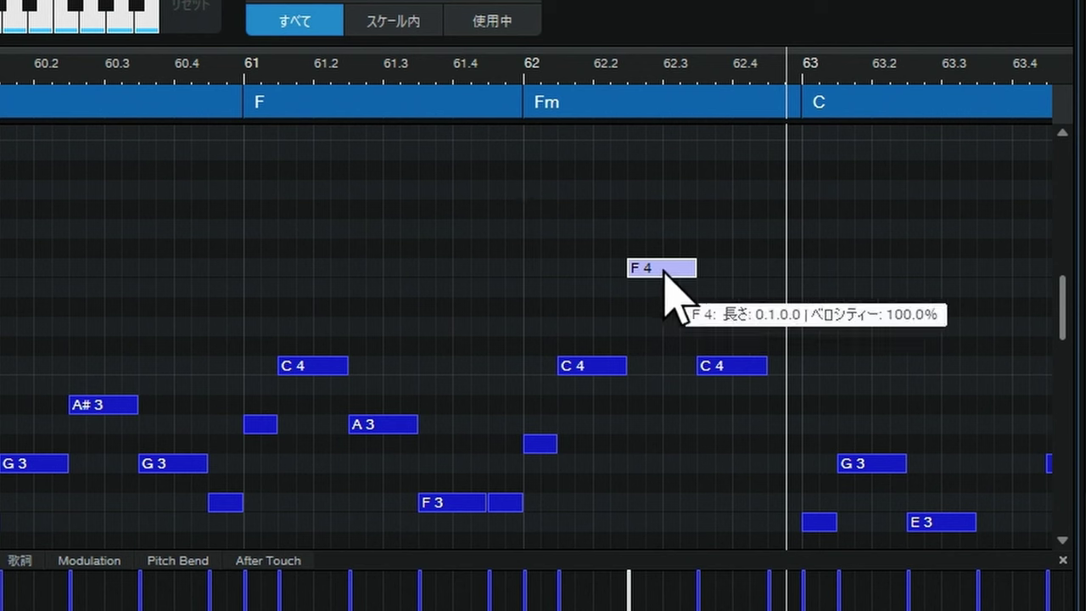
Raise that note further to G4 and replay the passage from bar 61.
{"action": "left_click_drag", "start_coordinate": [664, 270], "coordinate": [665, 236]}
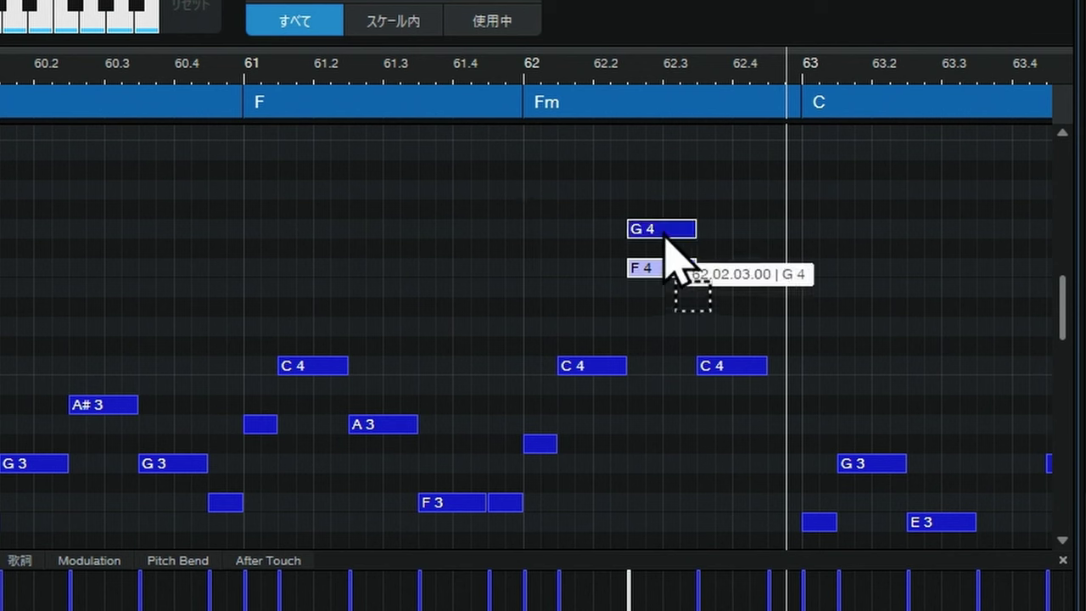
{"action": "key", "text": "ctrl+z"}
{"action": "key", "text": "Up"}
{"action": "key", "text": "Up"}
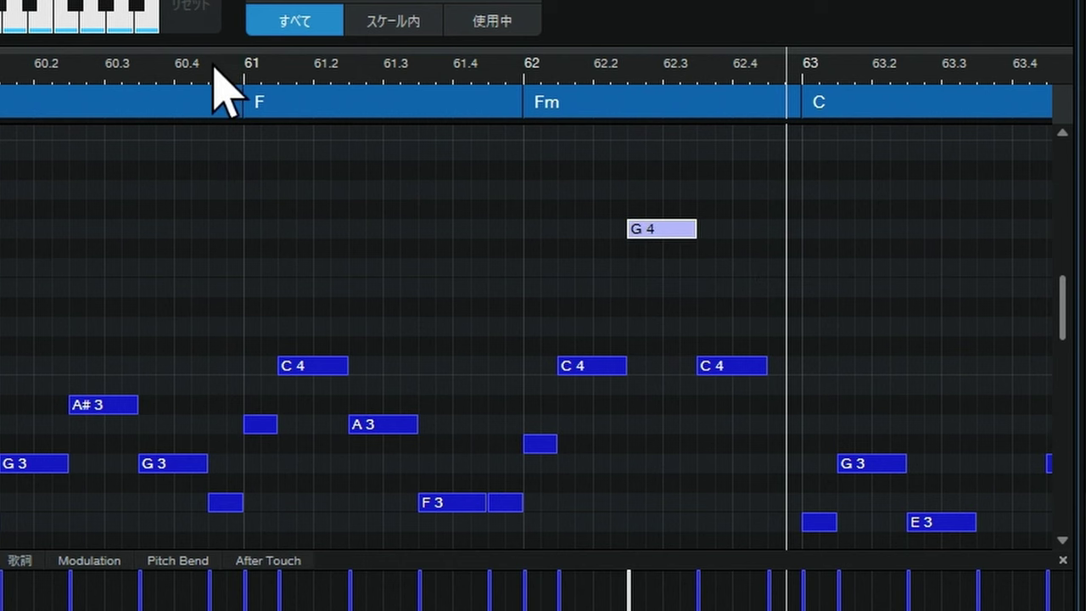
{"action": "left_click", "coordinate": [213, 71]}
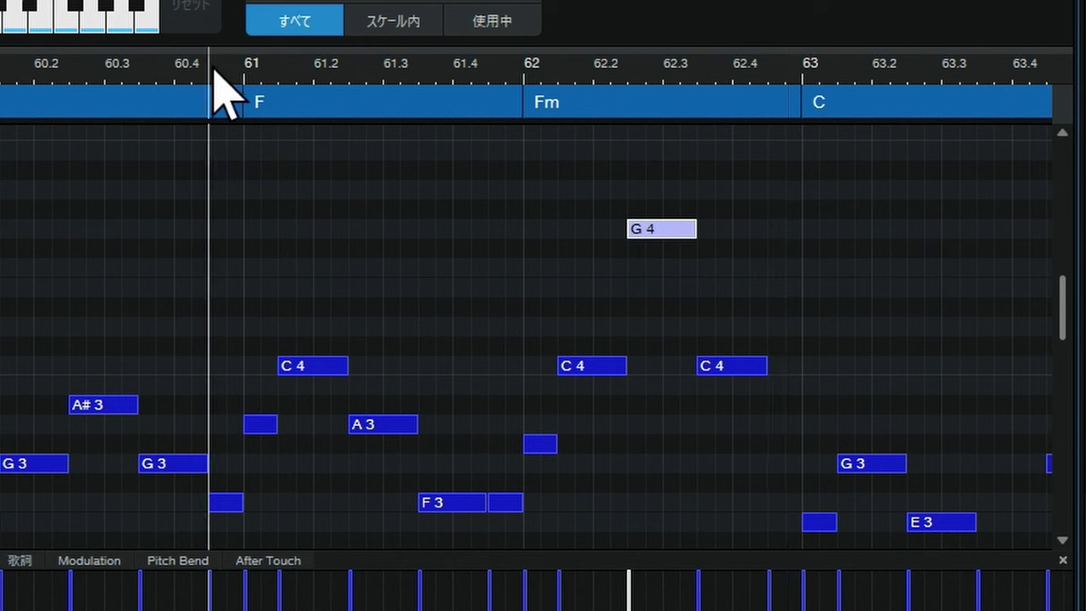
{"action": "key", "text": "space"}
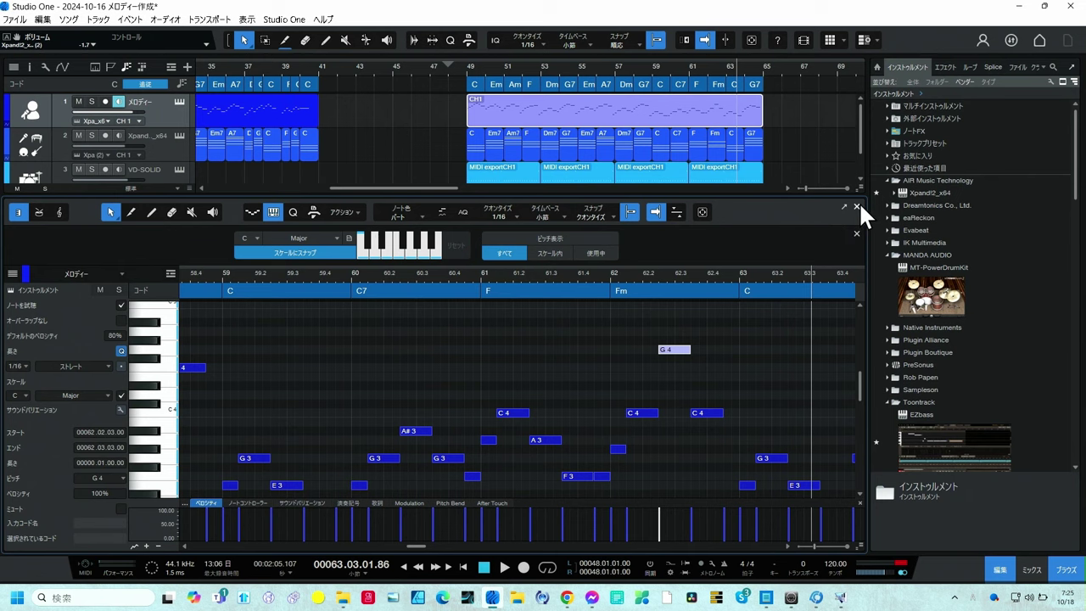
{"action": "left_click", "coordinate": [857, 207]}
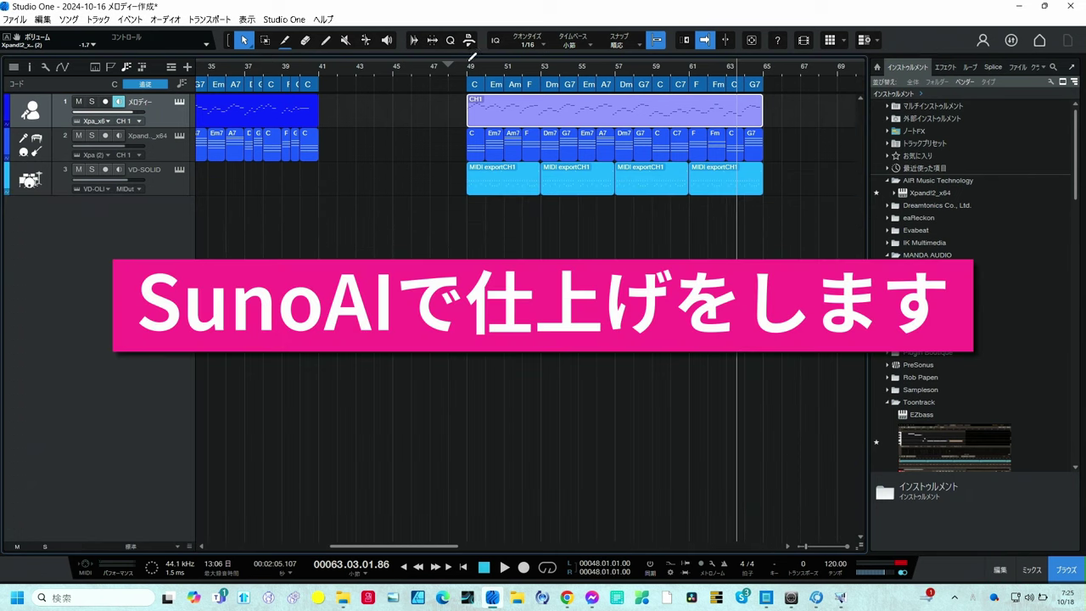
{"action": "left_click_drag", "start_coordinate": [477, 56], "coordinate": [766, 57]}
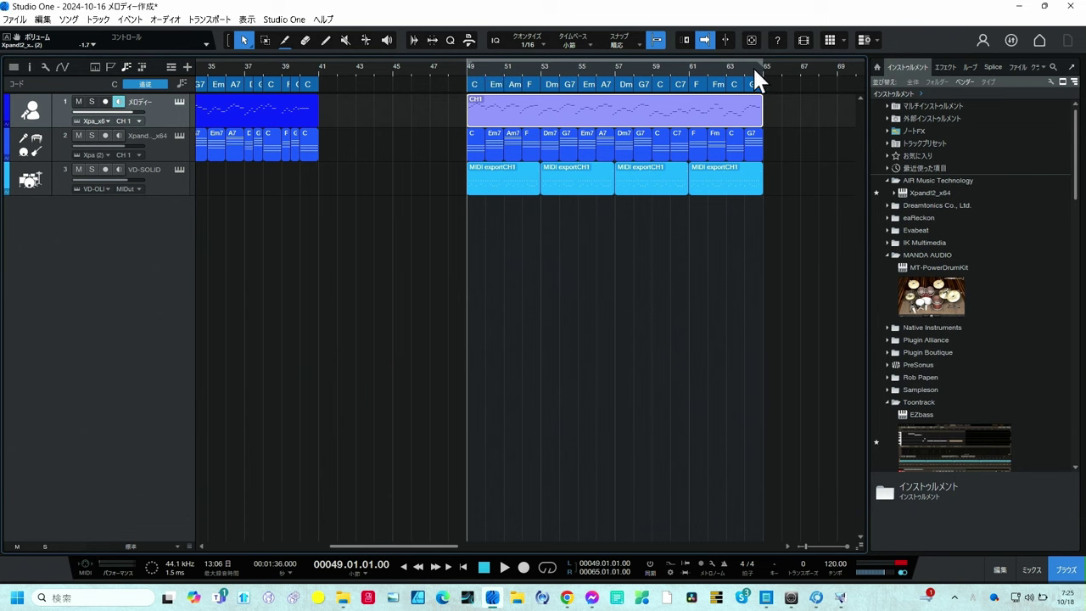
Export a mixdown named TEST limited to the loop range, bars 49–65.
{"action": "left_click", "coordinate": [68, 20]}
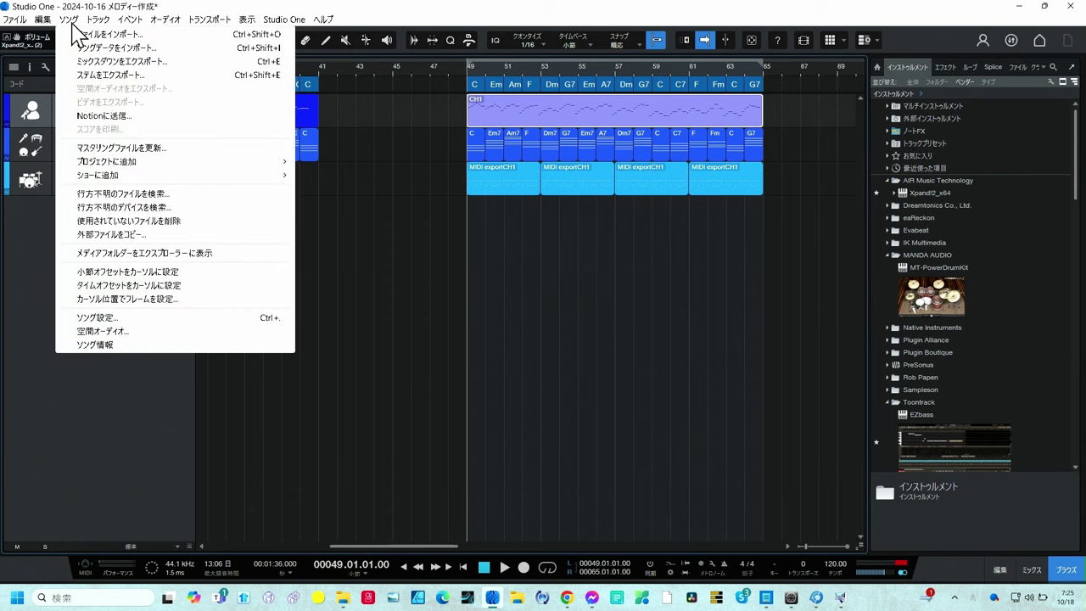
{"action": "left_click", "coordinate": [96, 63]}
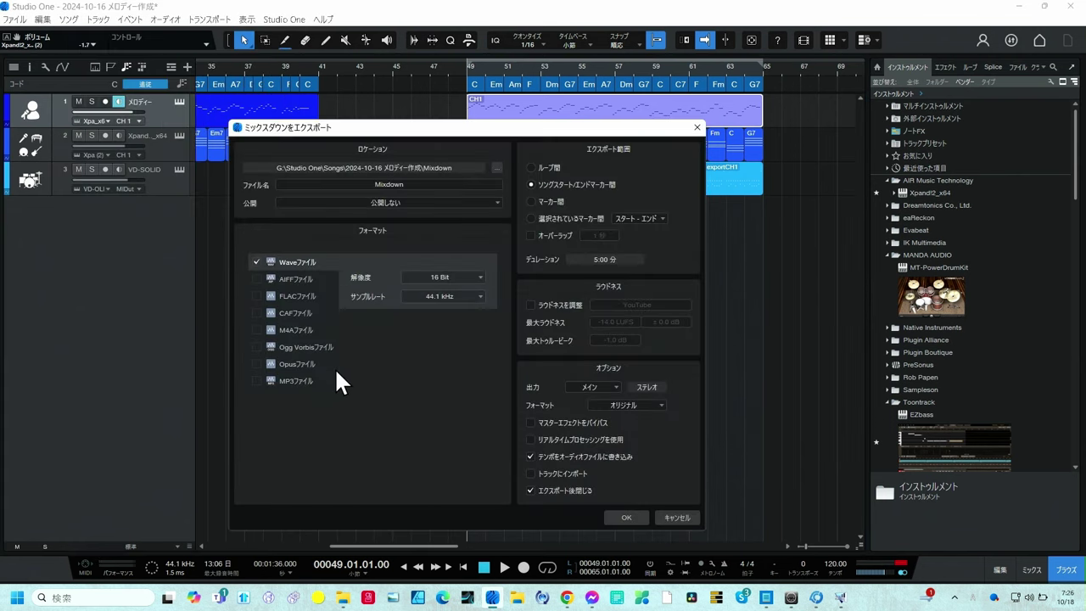
{"action": "left_click", "coordinate": [403, 184]}
{"action": "type", "text": "TEST"}
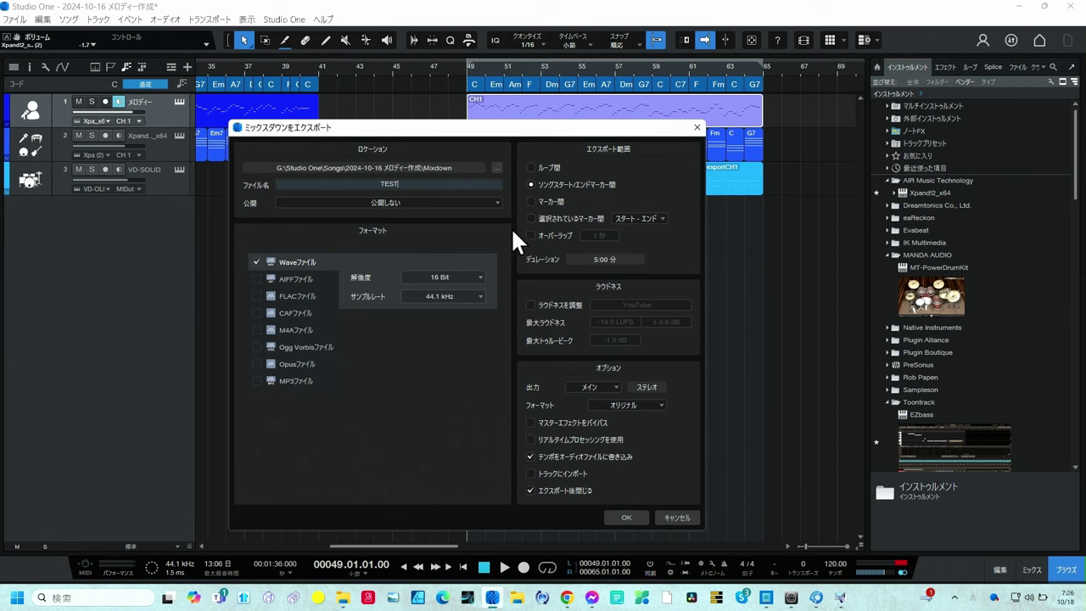
{"action": "left_click", "coordinate": [547, 168]}
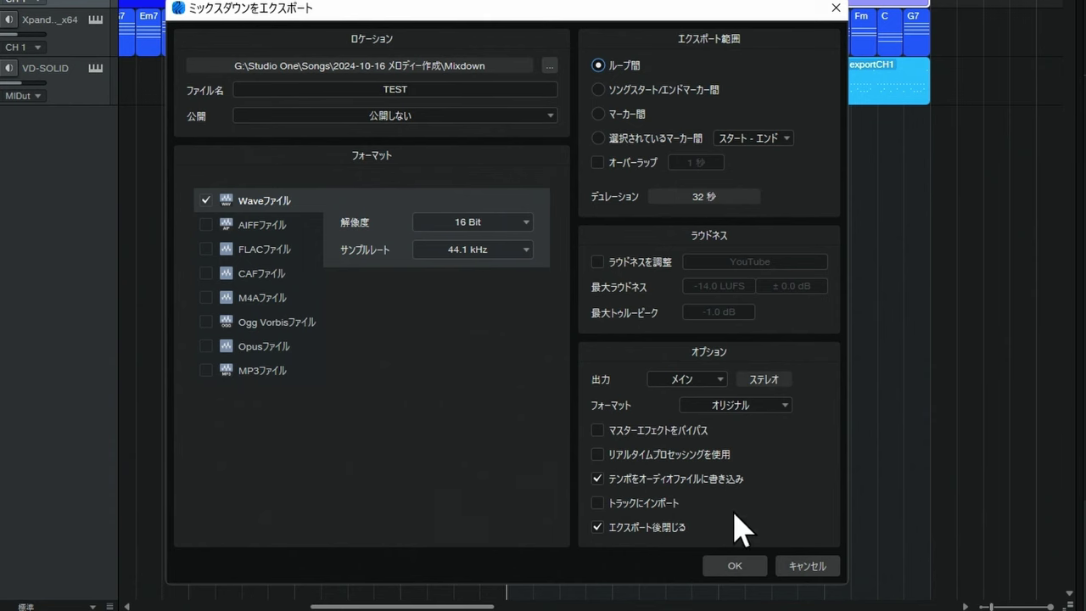
{"action": "left_click", "coordinate": [734, 564]}
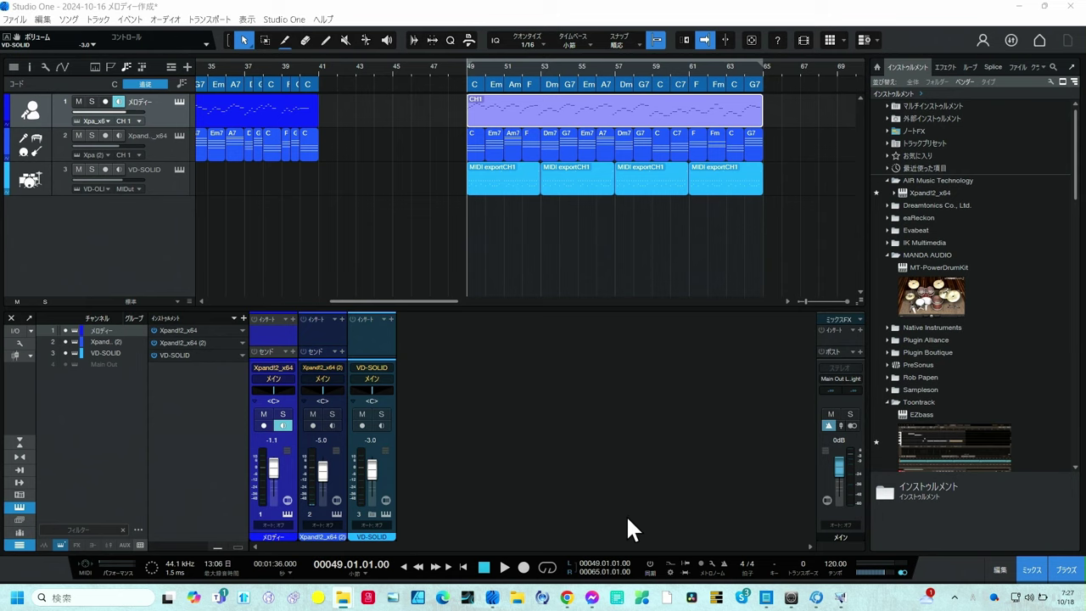
Switch to the Chrome window showing the suno.com home page.
{"action": "left_click", "coordinate": [568, 598]}
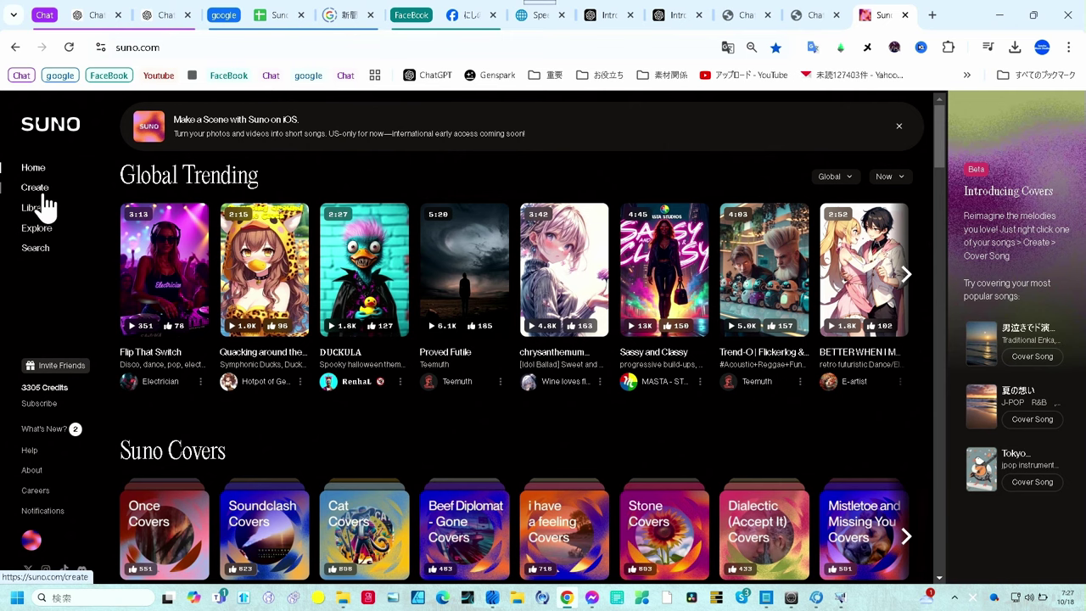
Upload TEST.wav from this computer through Suno's Create > Upload Audio.
{"action": "left_click", "coordinate": [36, 188]}
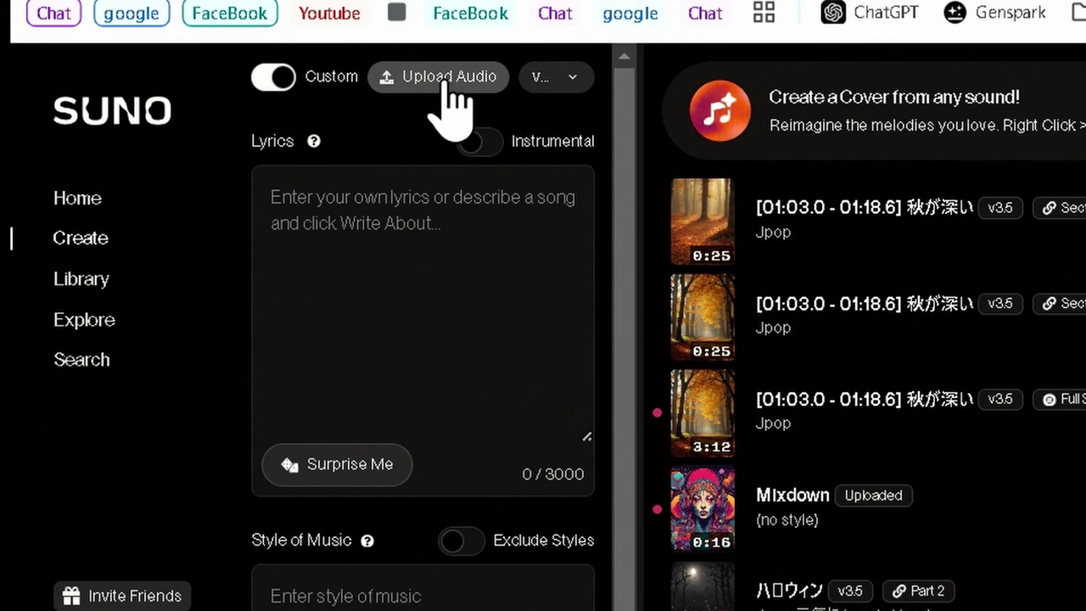
{"action": "left_click", "coordinate": [444, 81]}
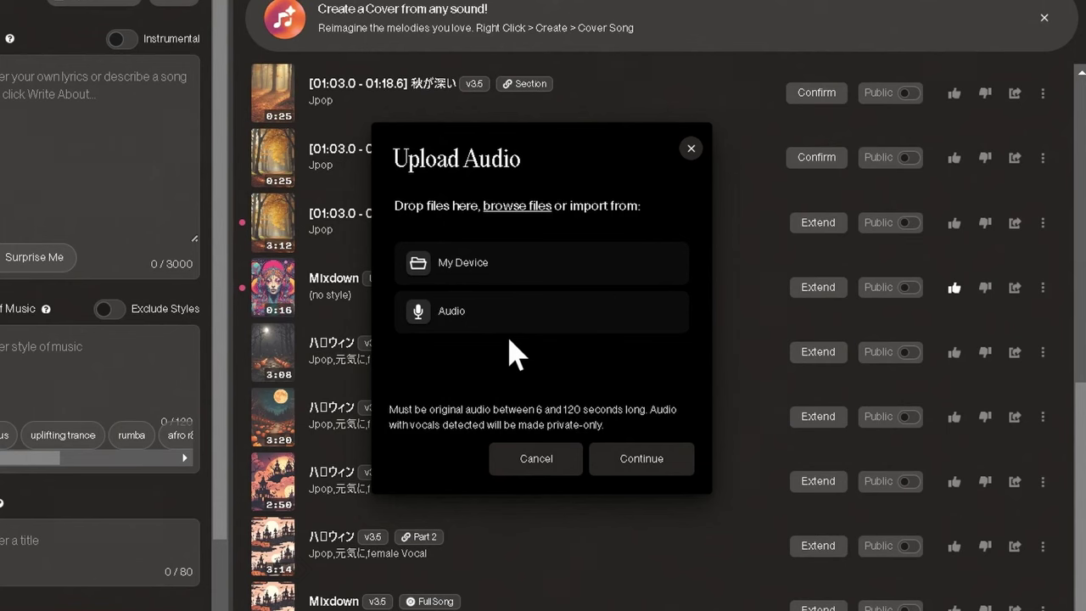
{"action": "left_click", "coordinate": [526, 279]}
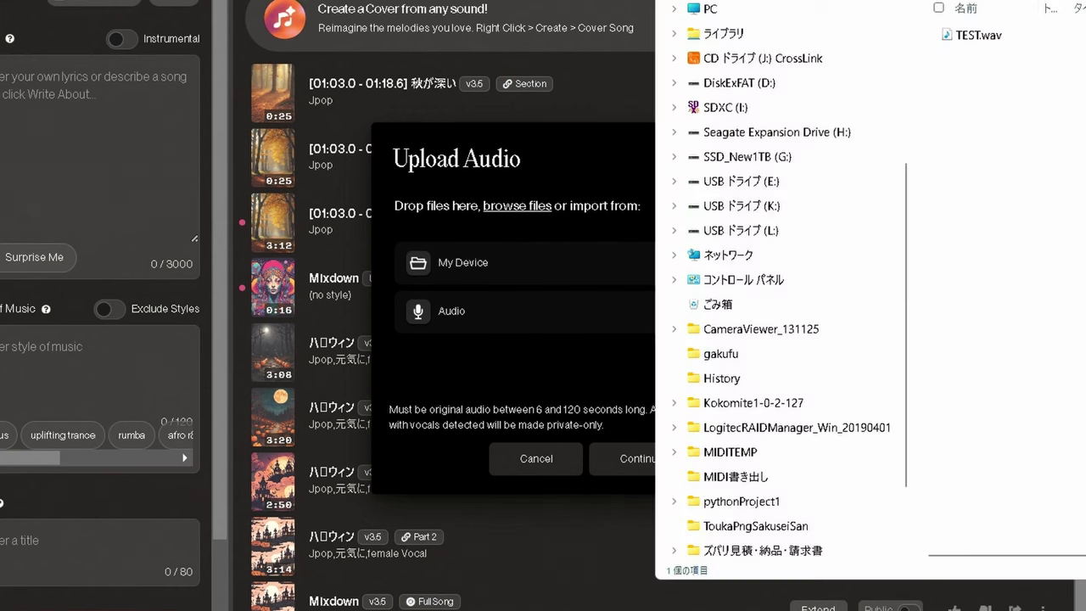
{"action": "mouse_move", "coordinate": [975, 35]}
{"action": "left_click", "coordinate": [975, 47]}
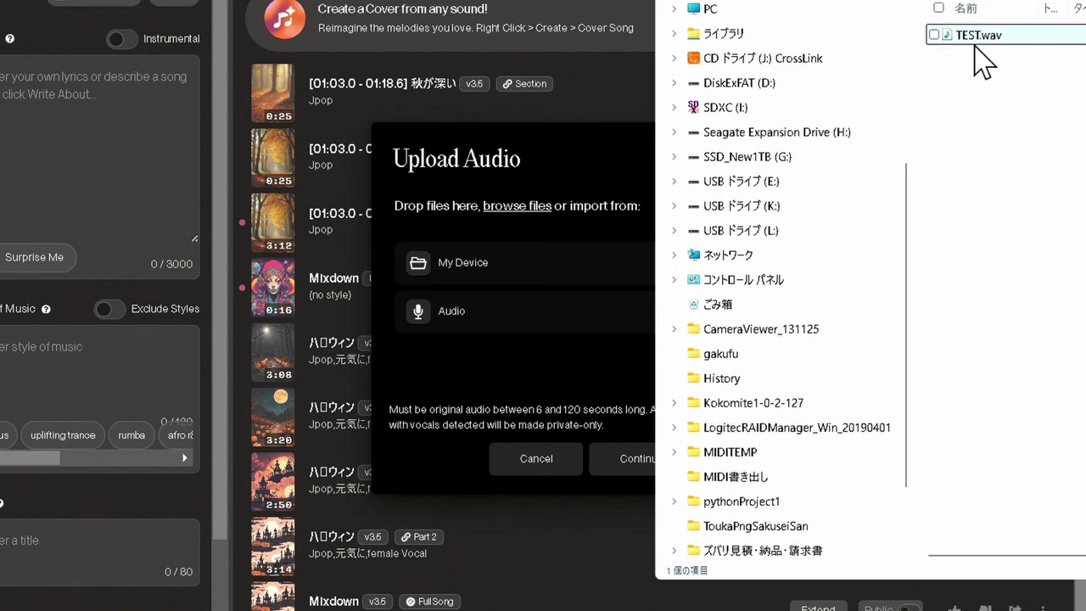
{"action": "double_click", "coordinate": [975, 48]}
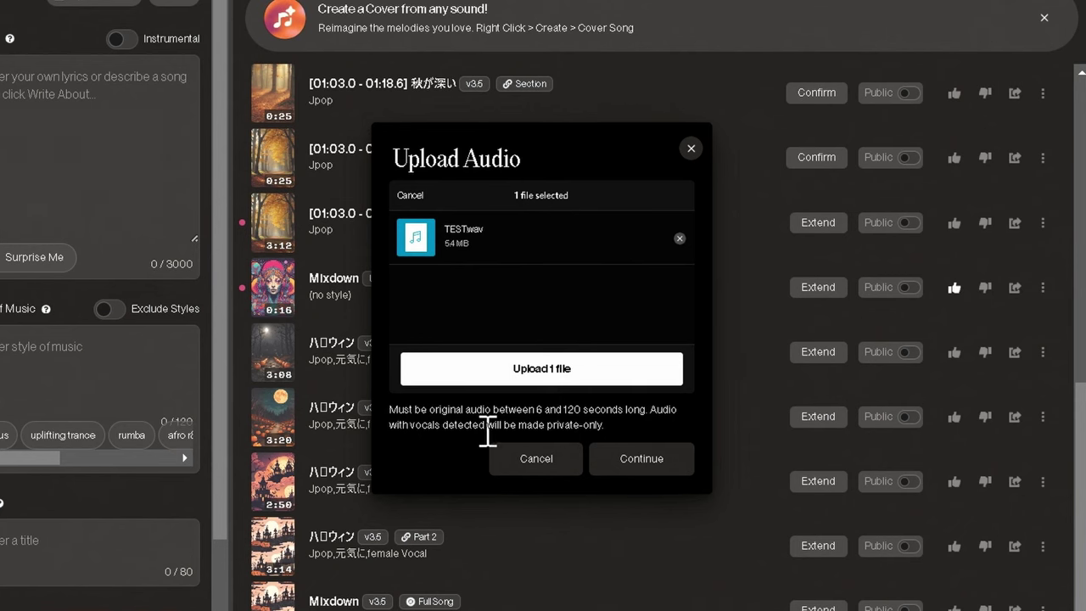
{"action": "left_click", "coordinate": [531, 379]}
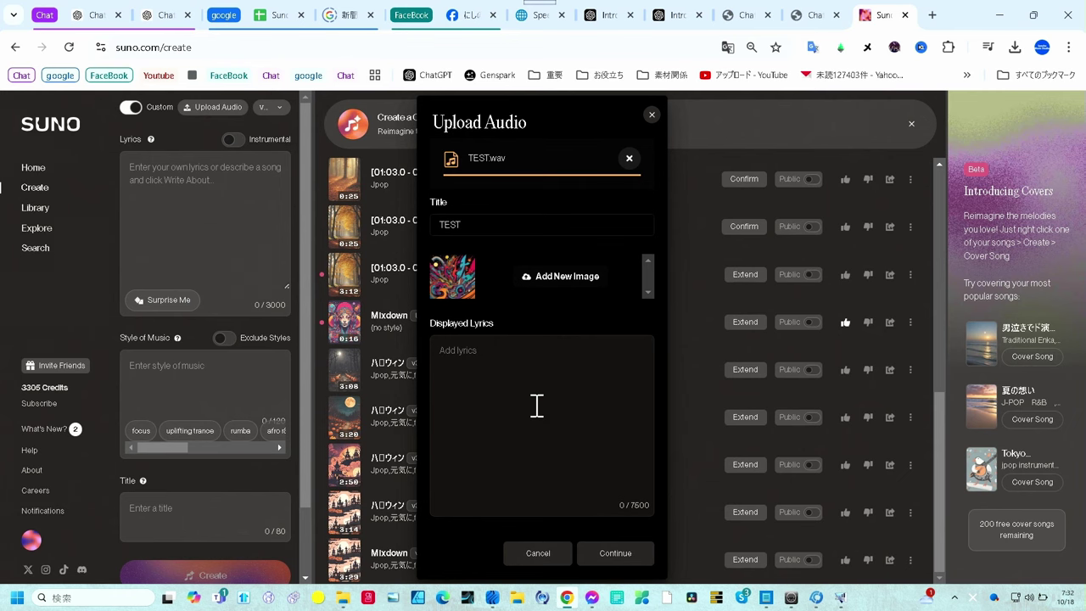
Confirm the TEST upload and play the 0:32 clip through to the end.
{"action": "left_click", "coordinate": [615, 552]}
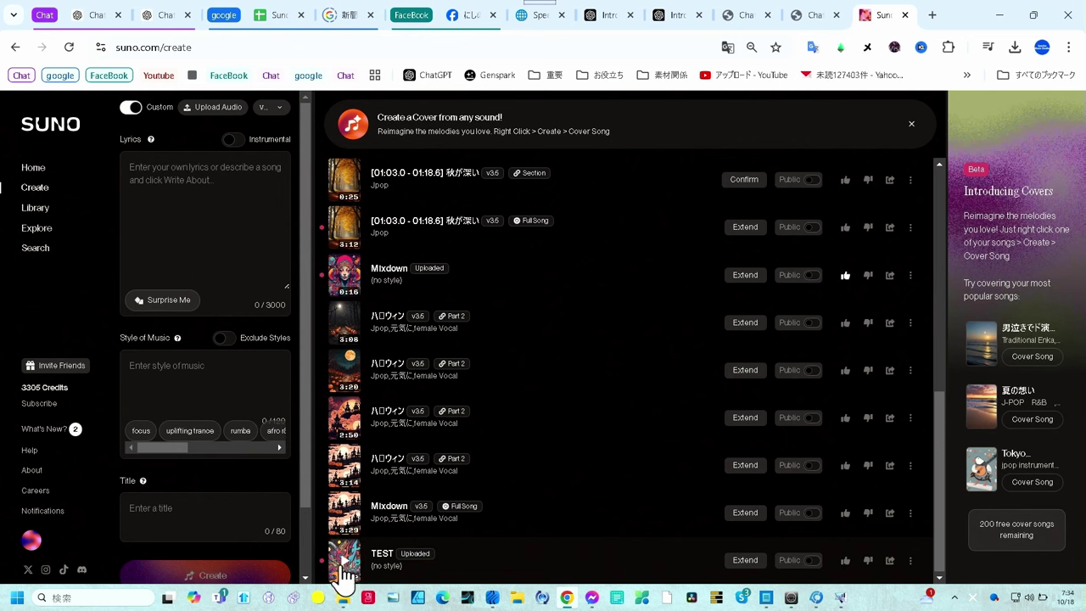
{"action": "left_click", "coordinate": [344, 564]}
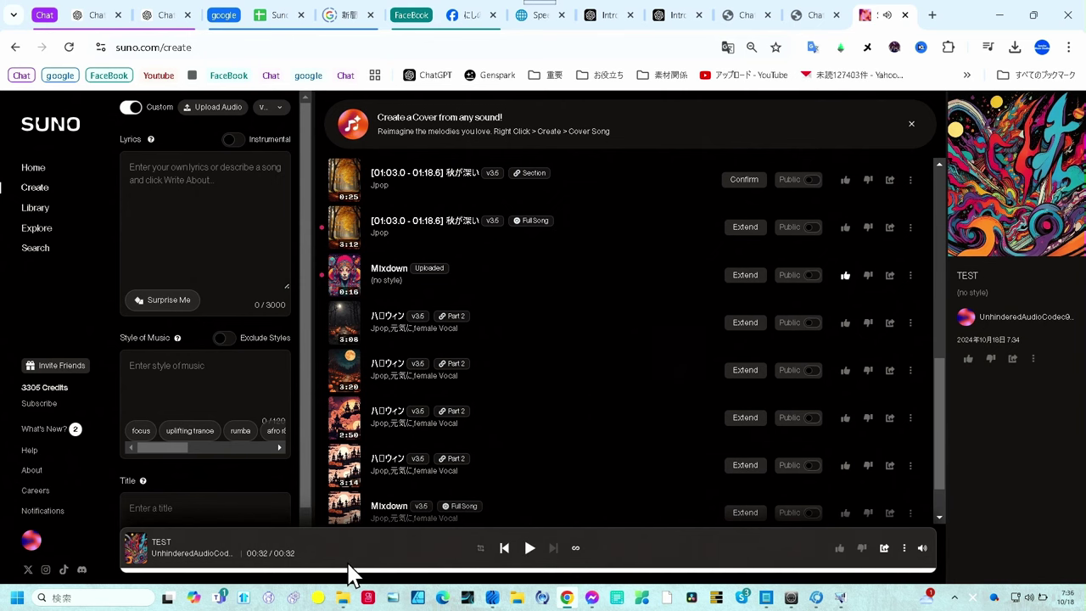
Set up an extension of TEST from 0:31 with verse, bridge and chorus lyrics, titled 秋と君の香り.
{"action": "left_click", "coordinate": [744, 501]}
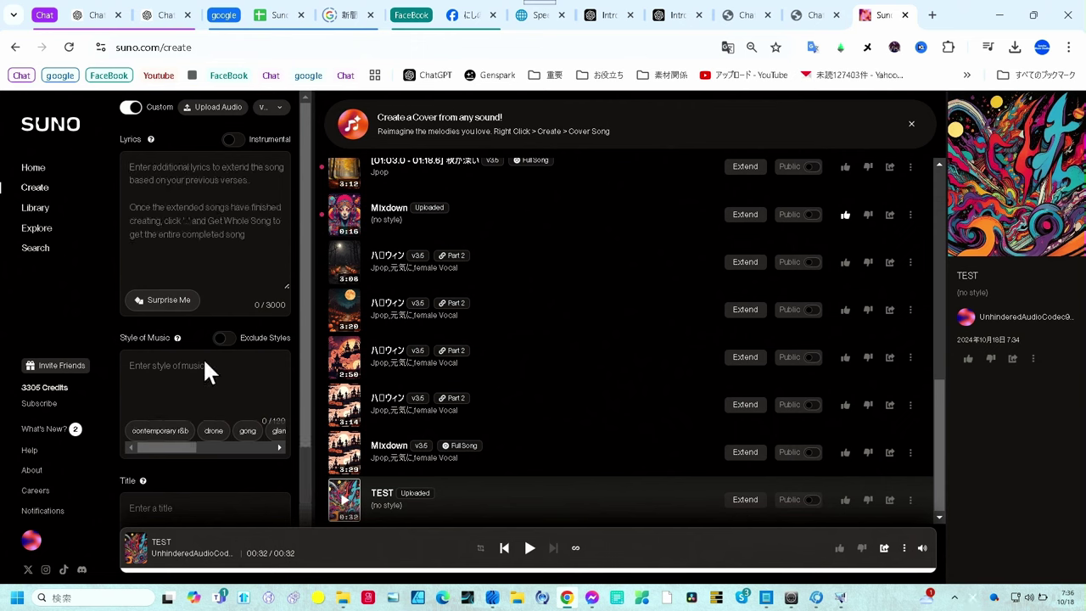
{"action": "scroll", "coordinate": [204, 360], "scroll_direction": "down", "scroll_amount": 2}
{"action": "scroll", "coordinate": [204, 363], "scroll_direction": "down", "scroll_amount": 1}
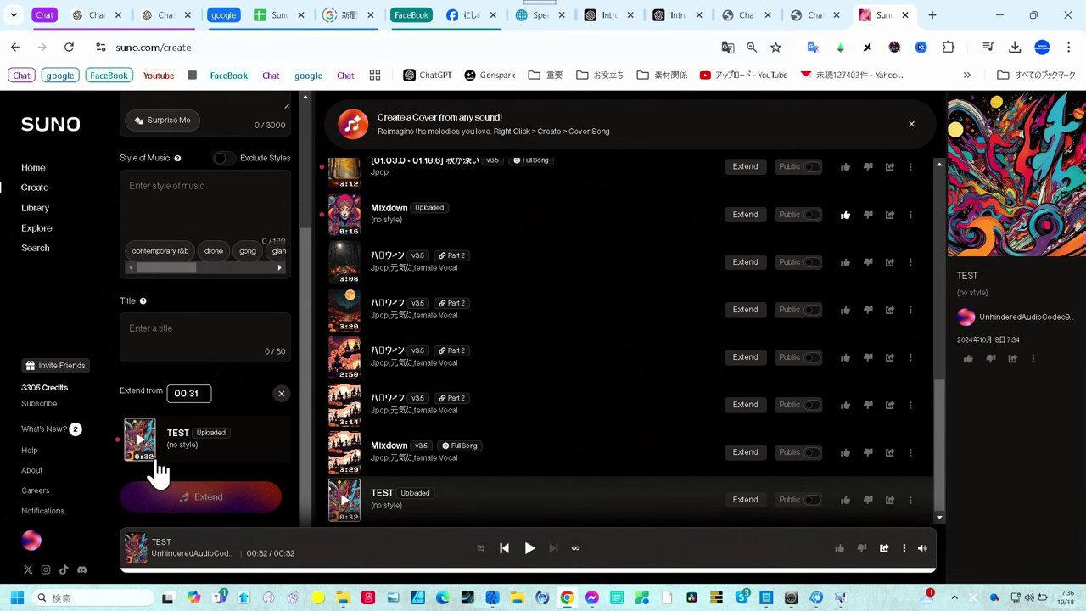
{"action": "scroll", "coordinate": [158, 471], "scroll_direction": "up", "scroll_amount": 3}
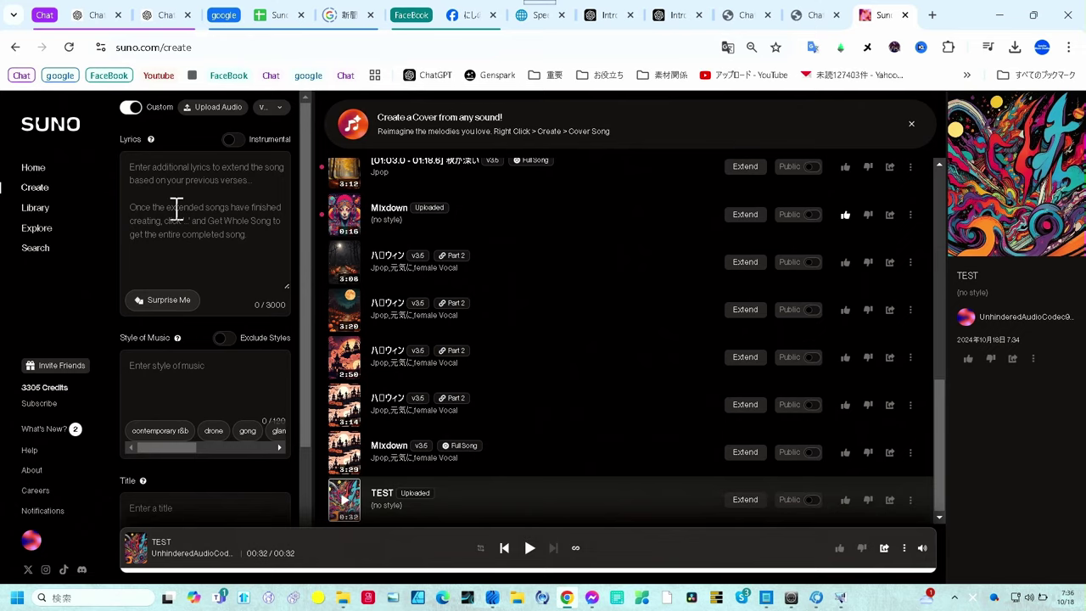
{"action": "type", "text": "秋と君の香り"}
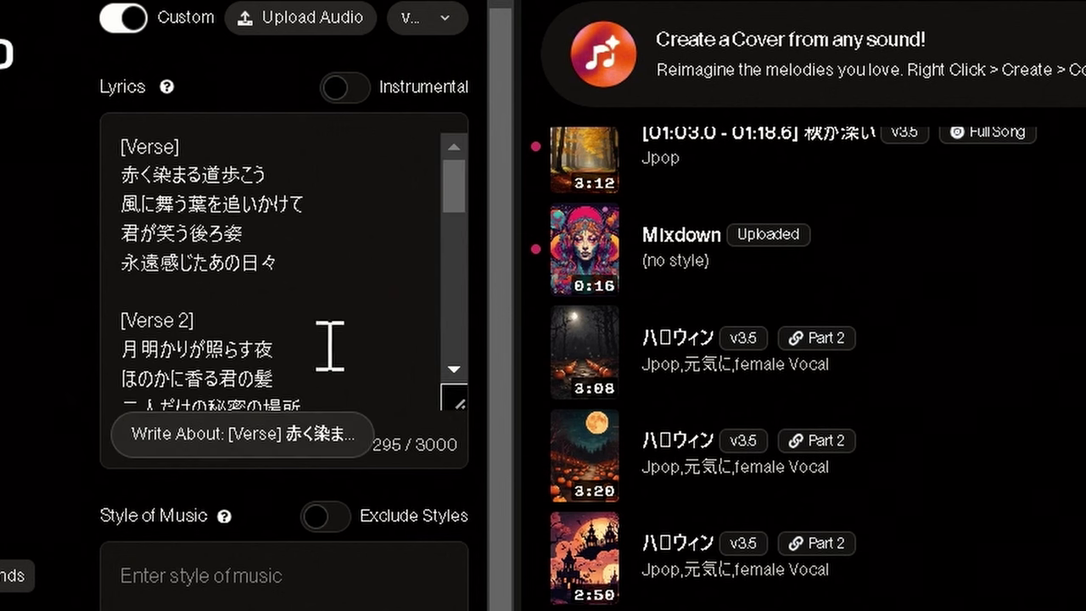
{"action": "scroll", "coordinate": [389, 271], "scroll_direction": "down", "scroll_amount": 3}
{"action": "scroll", "coordinate": [389, 273], "scroll_direction": "down", "scroll_amount": 3}
{"action": "scroll", "coordinate": [389, 276], "scroll_direction": "down", "scroll_amount": 3}
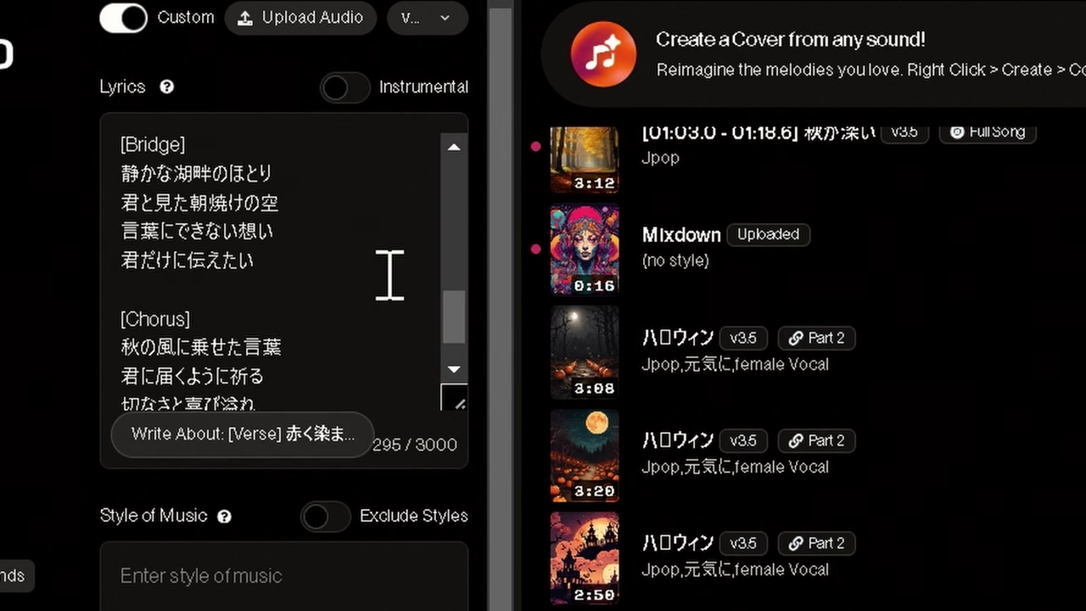
{"action": "scroll", "coordinate": [389, 281], "scroll_direction": "down", "scroll_amount": 1}
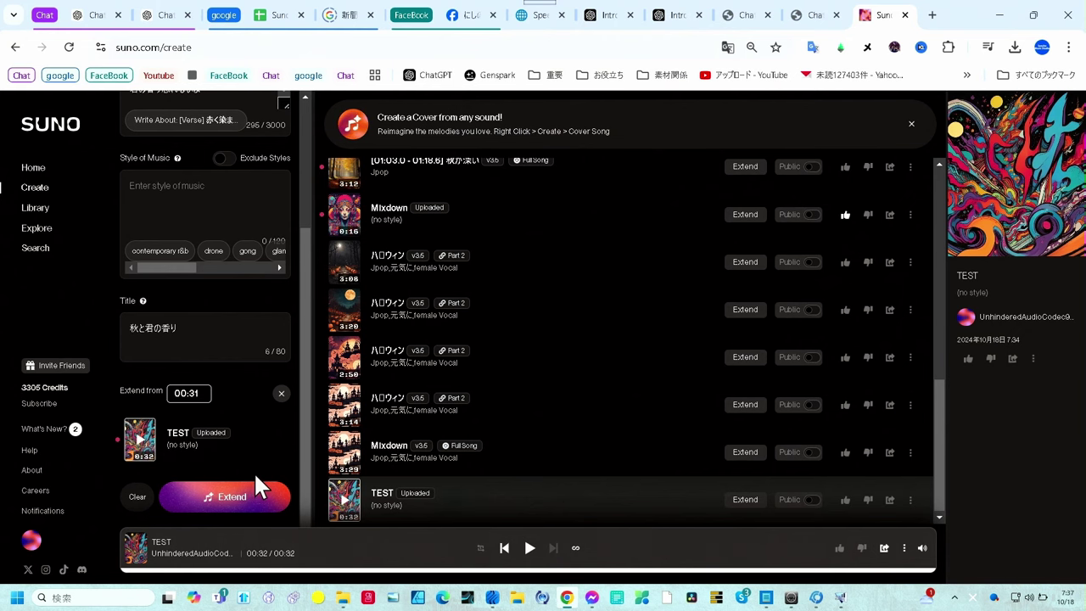
Generate the extended song, producing two 秋と君の香り Part 2 clips for 10 credits.
{"action": "left_click", "coordinate": [239, 491]}
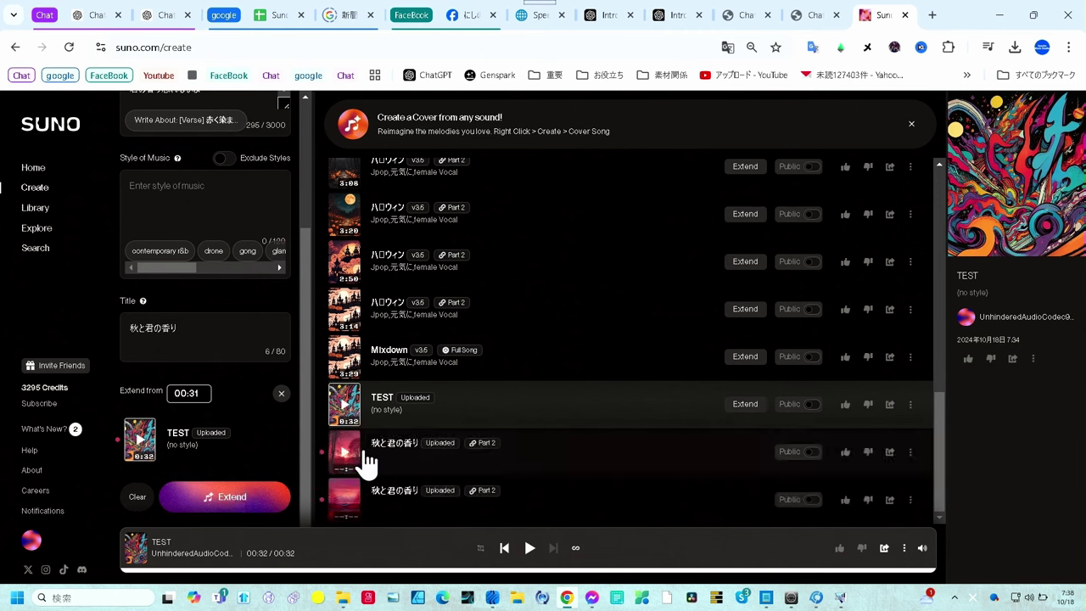
{"action": "mouse_move", "coordinate": [344, 452]}
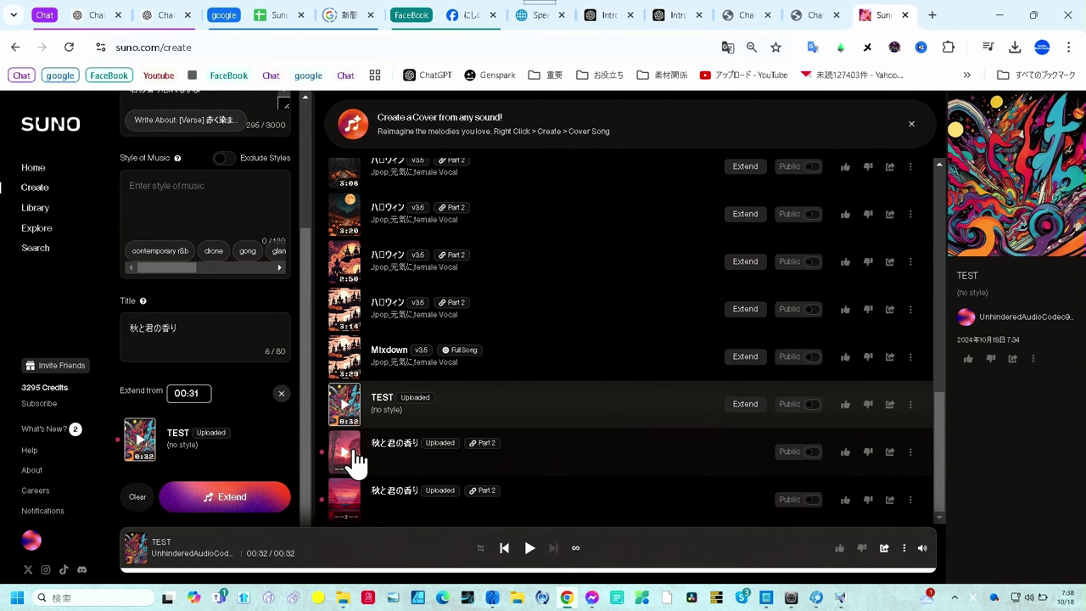
Play the first new 秋と君の香り Part 2 clip.
{"action": "left_click", "coordinate": [354, 461]}
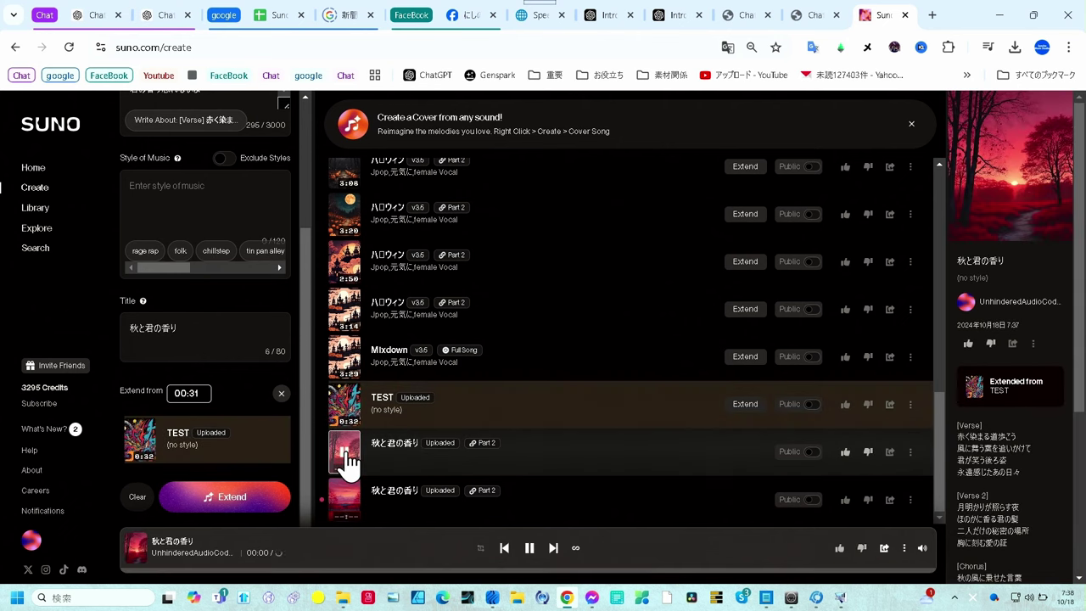
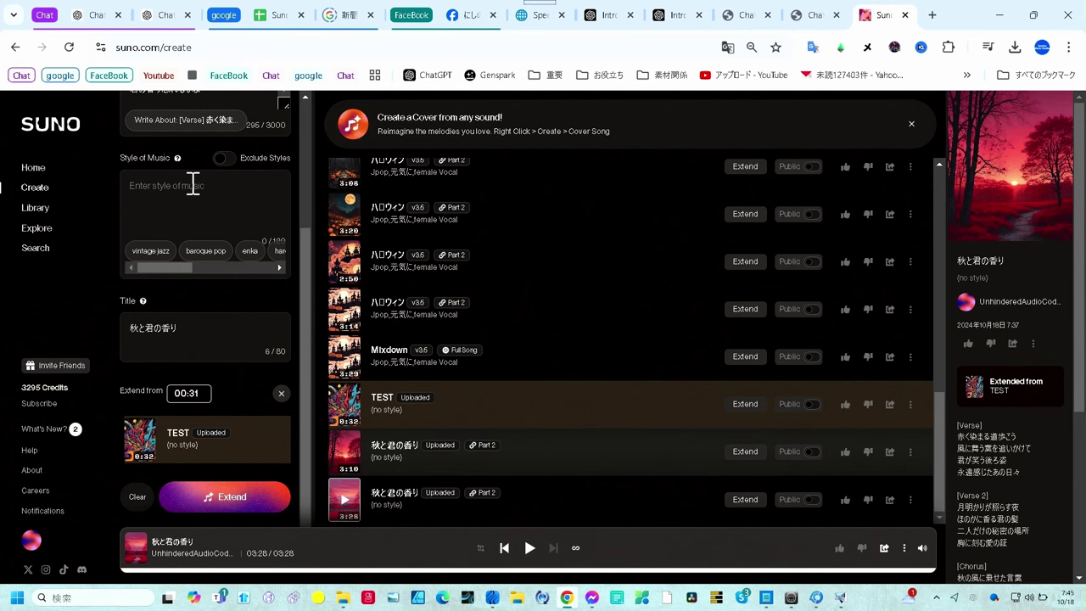
Set the style to 'Female Vocal' and extend TEST from 00:31 as 秋と君の香り.
{"action": "type", "text": "Female Vocal"}
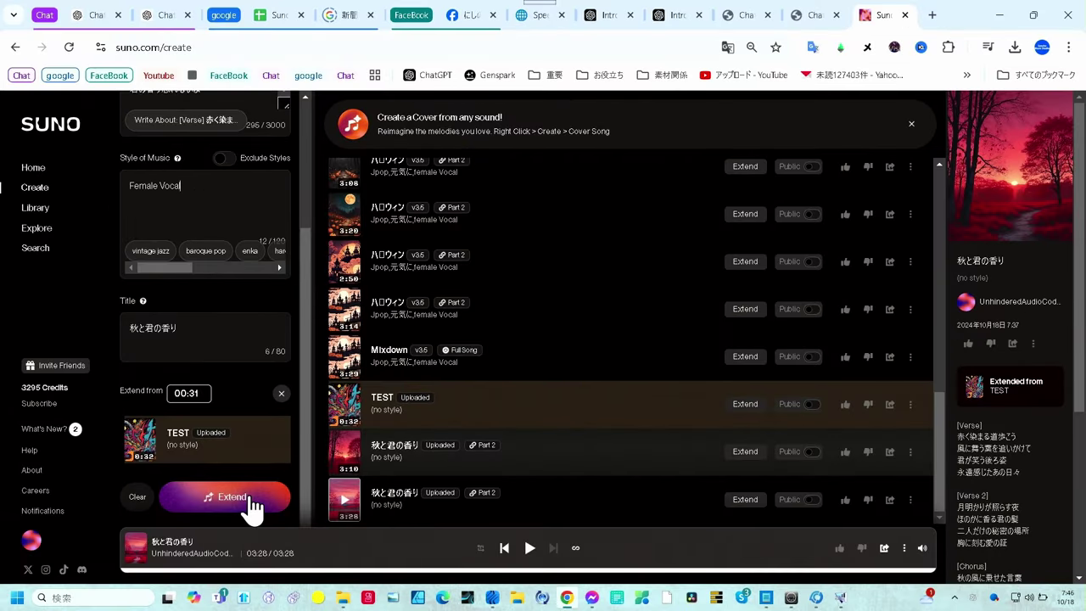
{"action": "left_click", "coordinate": [253, 501]}
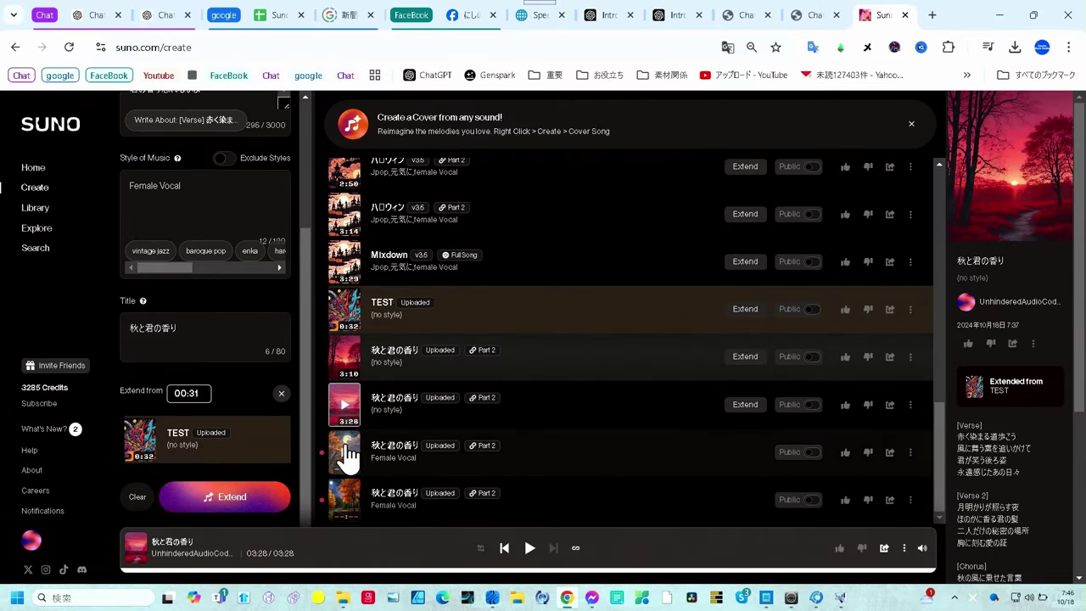
Play the first new Female Vocal 秋と君の香り extension from the list.
{"action": "left_click", "coordinate": [347, 454]}
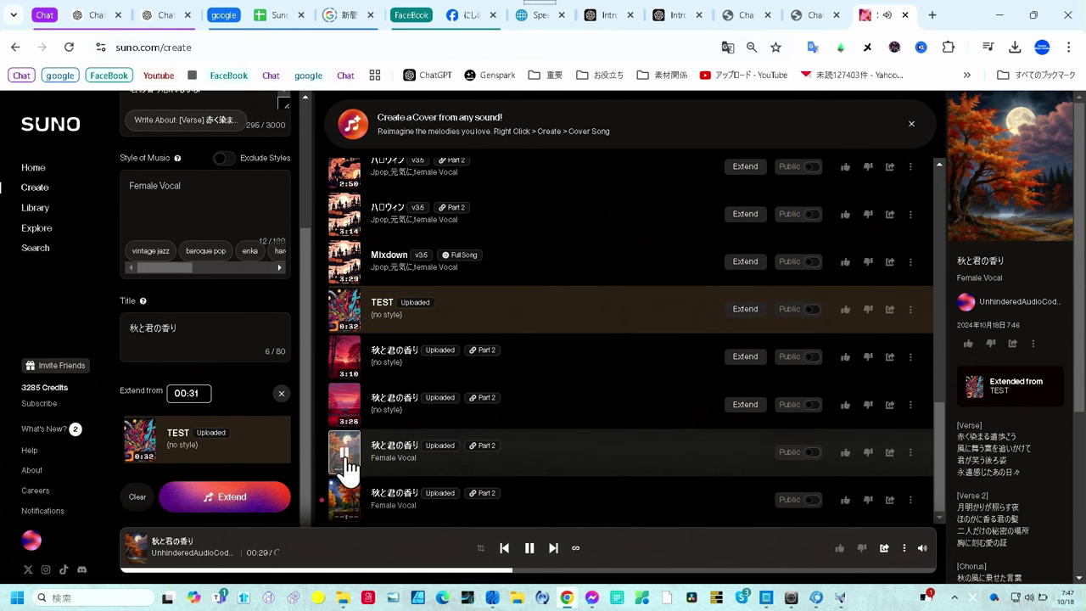
Play the second 秋と君の香り extension and pause it at about 00:20.
{"action": "left_click", "coordinate": [348, 502]}
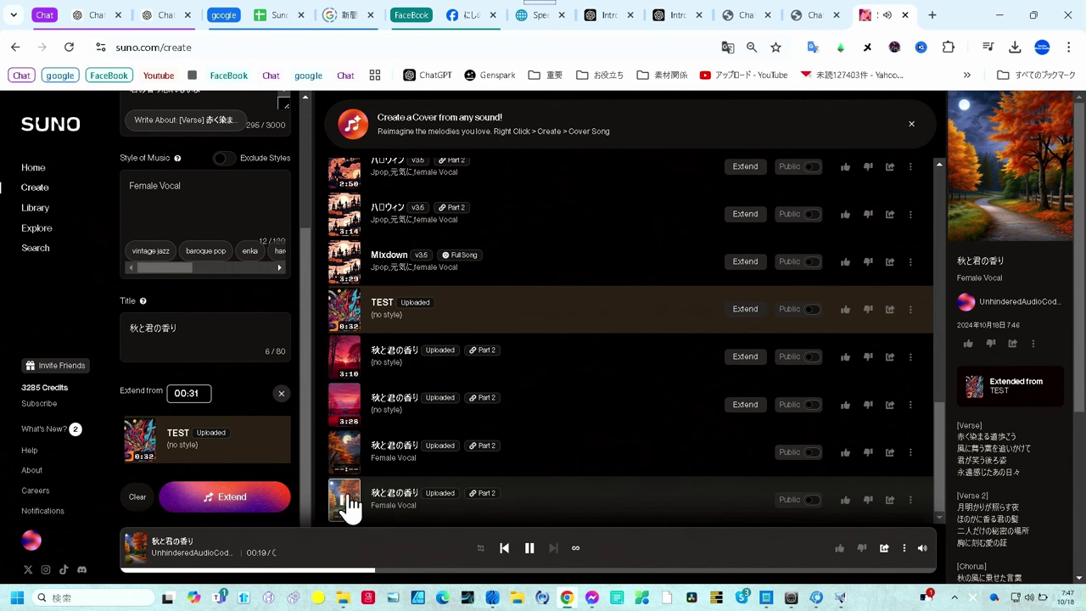
{"action": "left_click", "coordinate": [348, 503]}
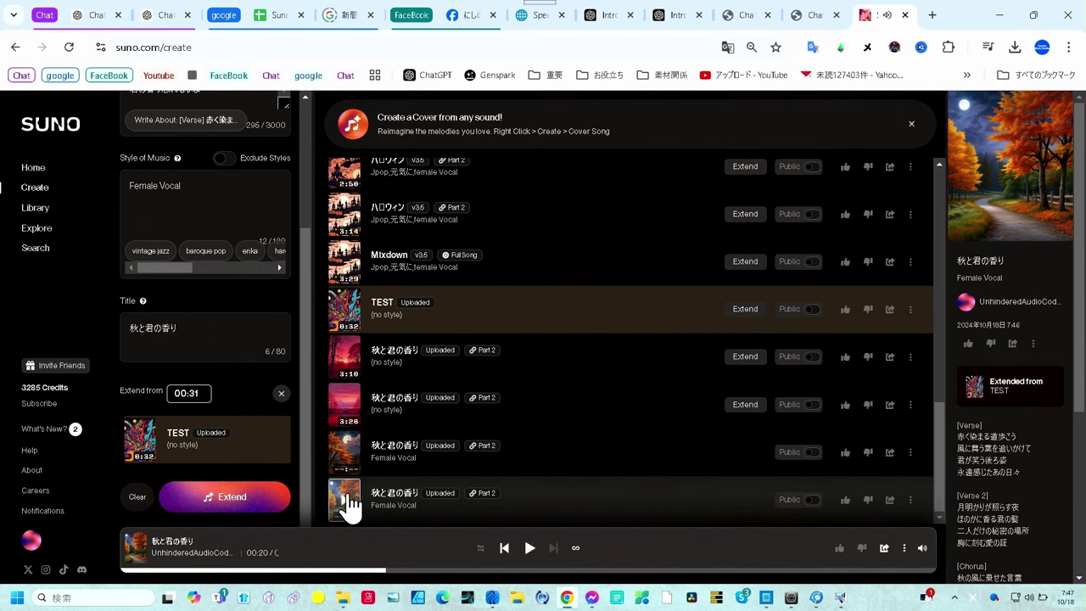